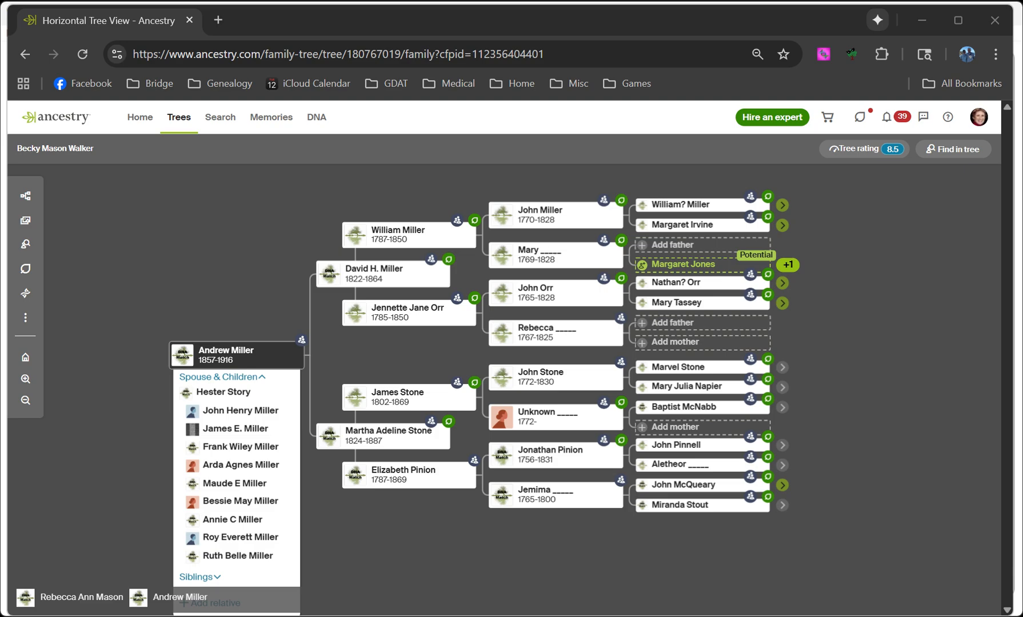
Close the Ancestry browser and open GDAT's Profiles page from the Edit menu
key("alt+Tab")
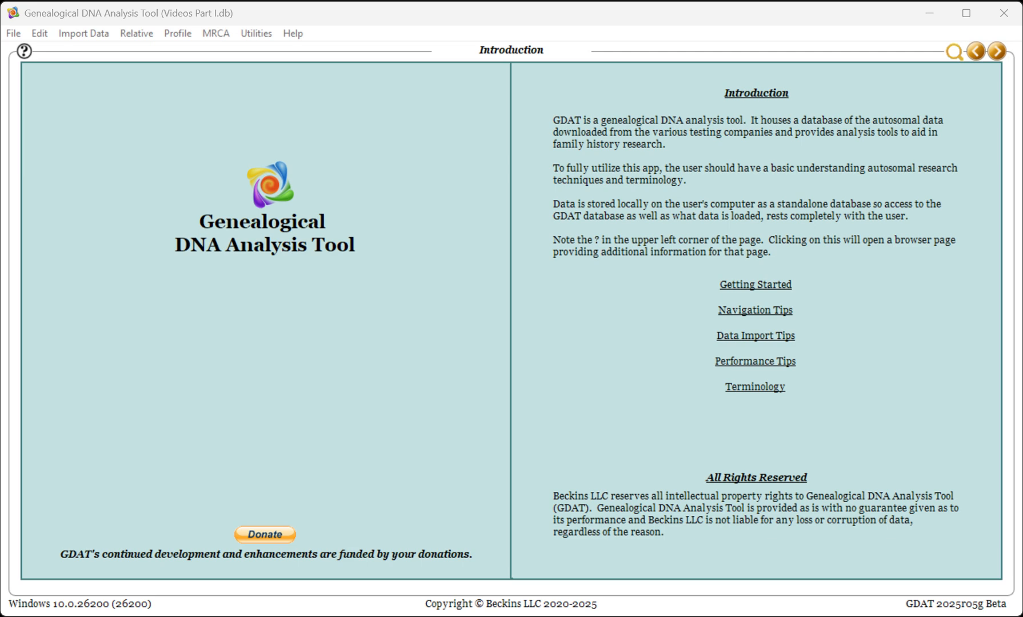
left_click(39, 34)
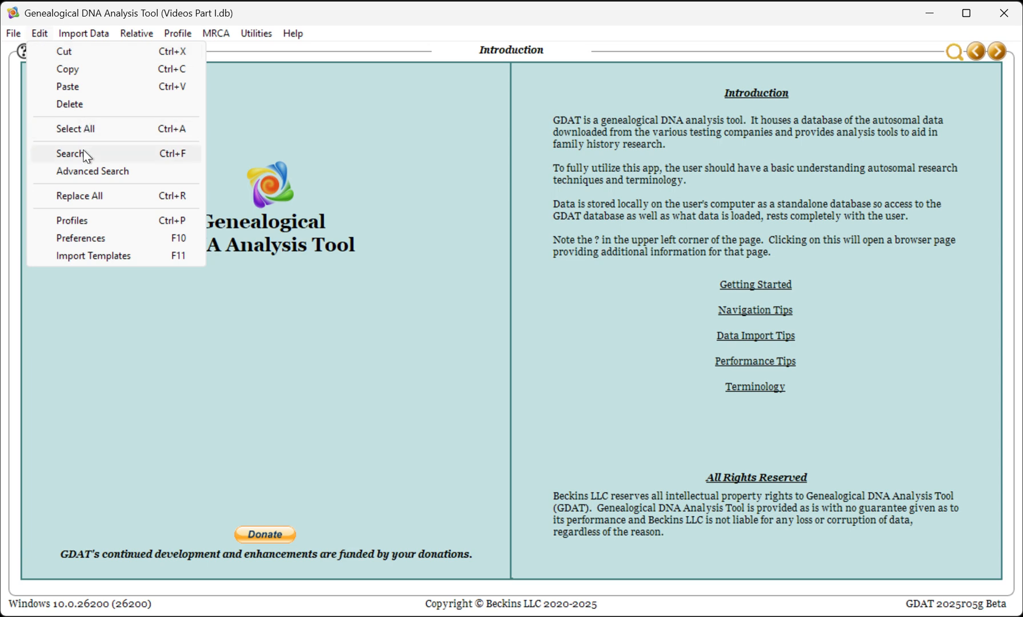
left_click(80, 224)
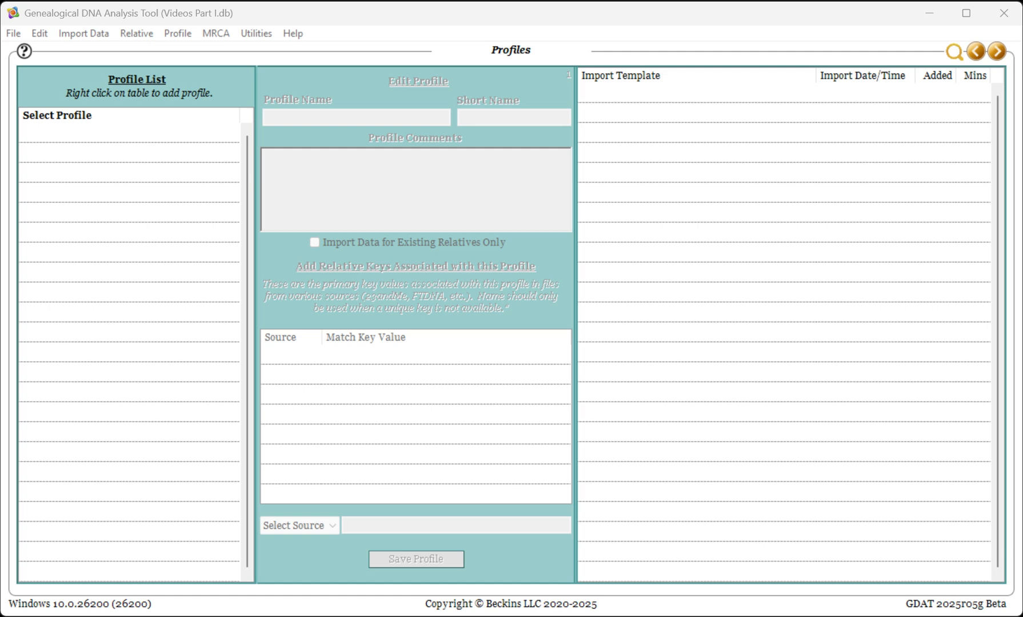
Check the profiles help page, then start a new profile from the Profile List
left_click(24, 53)
left_click(155, 162)
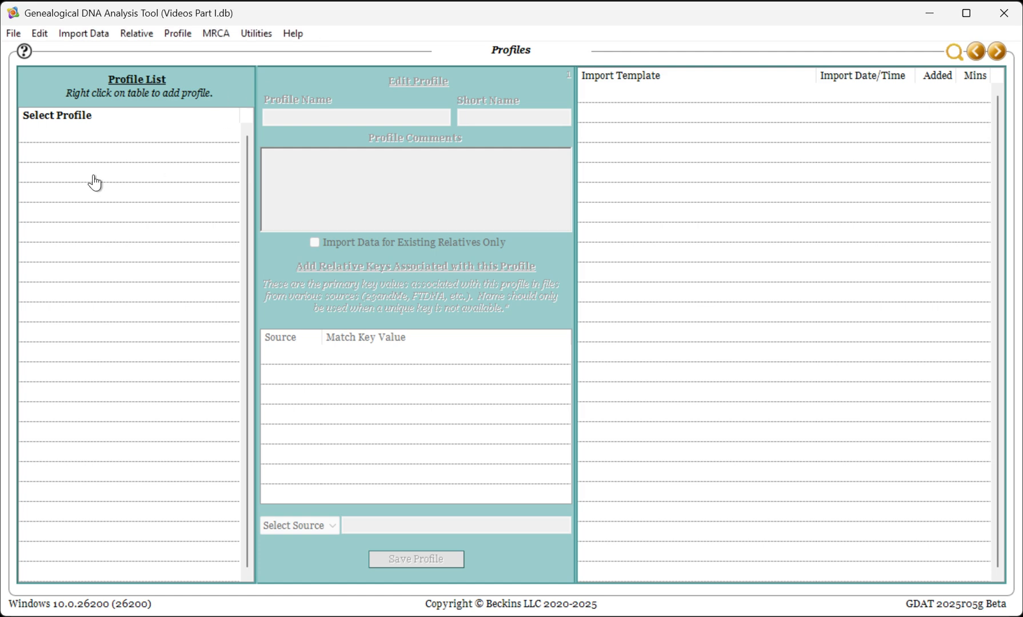
right_click(95, 183)
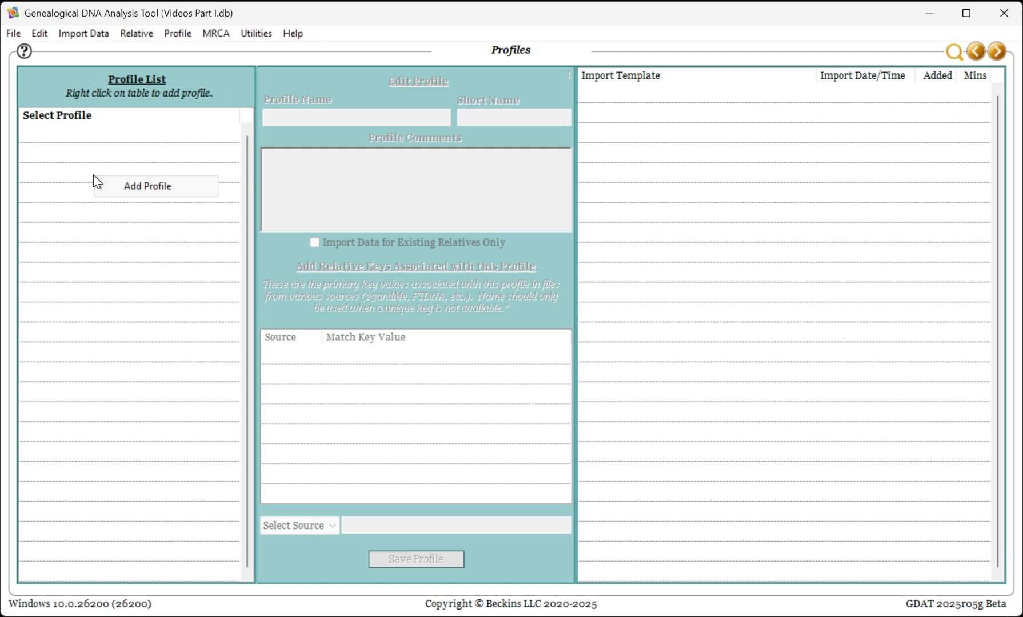
left_click(126, 194)
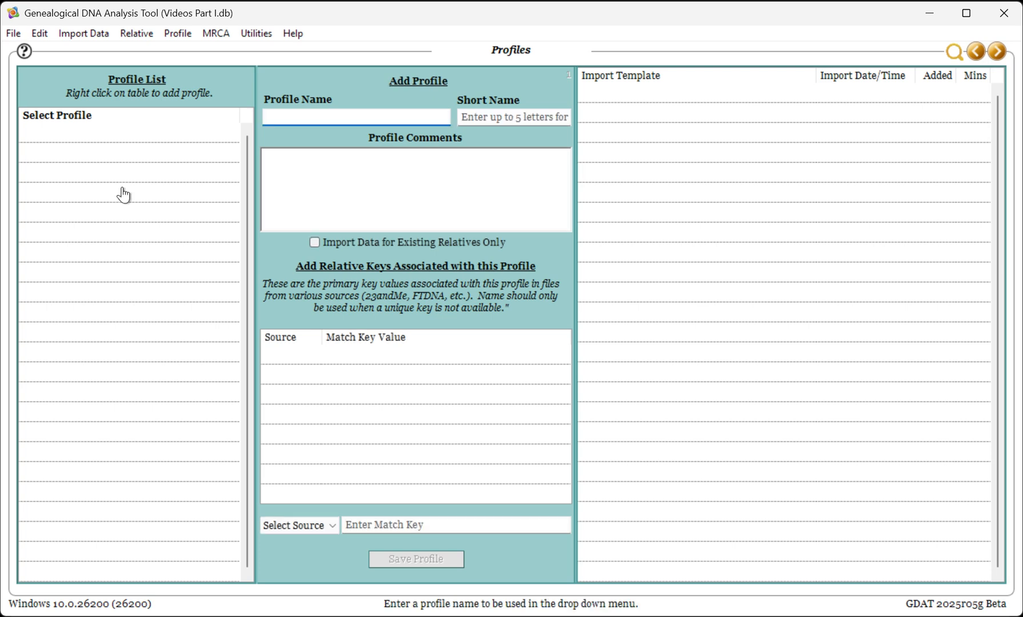
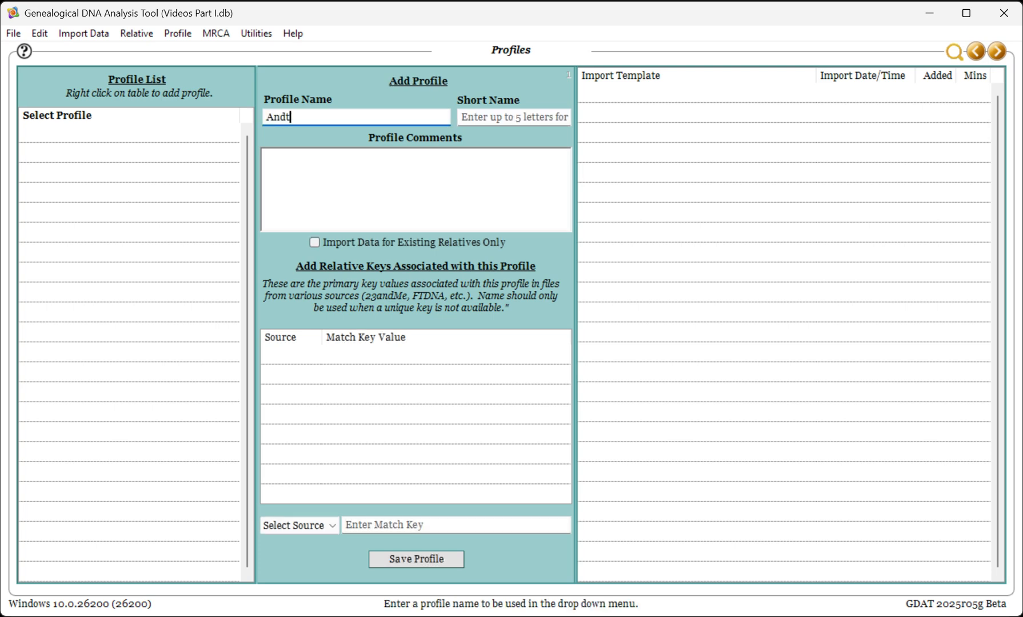
key("Tab")
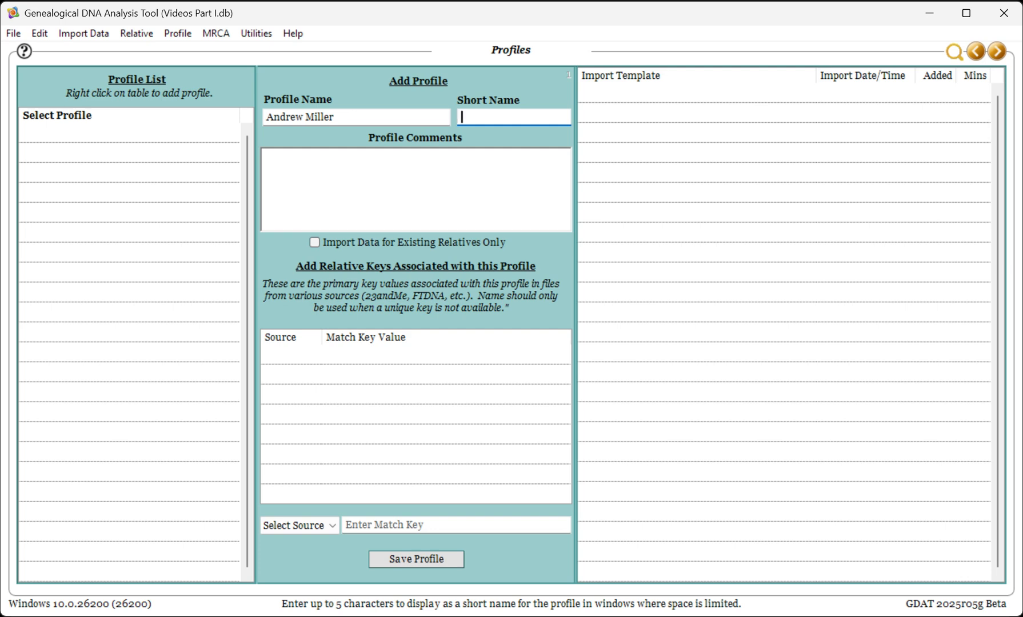
type("Andy")
left_click(288, 173)
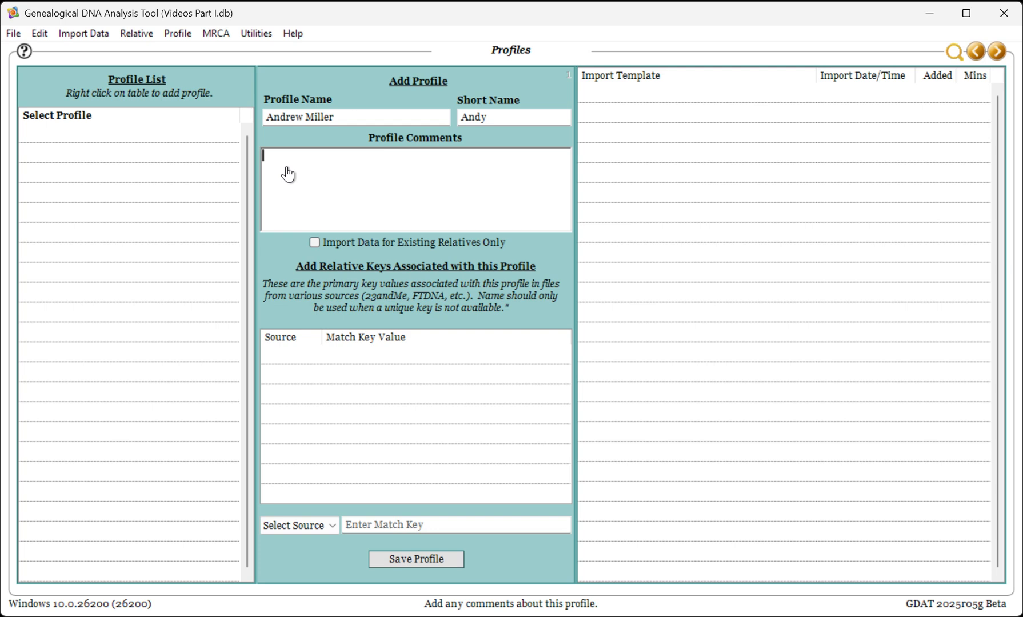
Add the comment 'This is a test' and a placeholder FTDNA match key
type("This is a test")
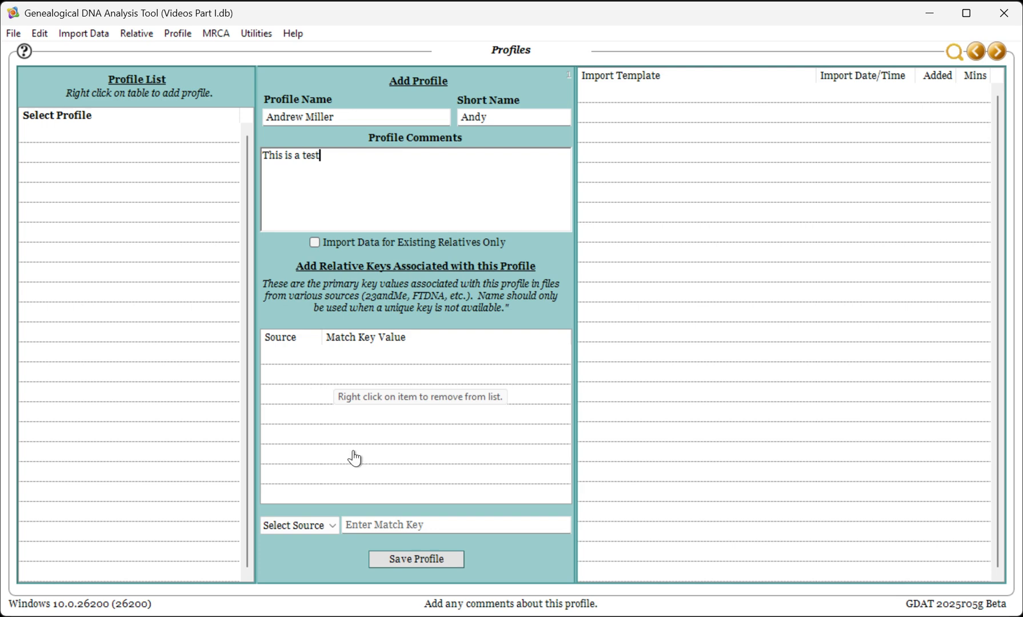
left_click(330, 531)
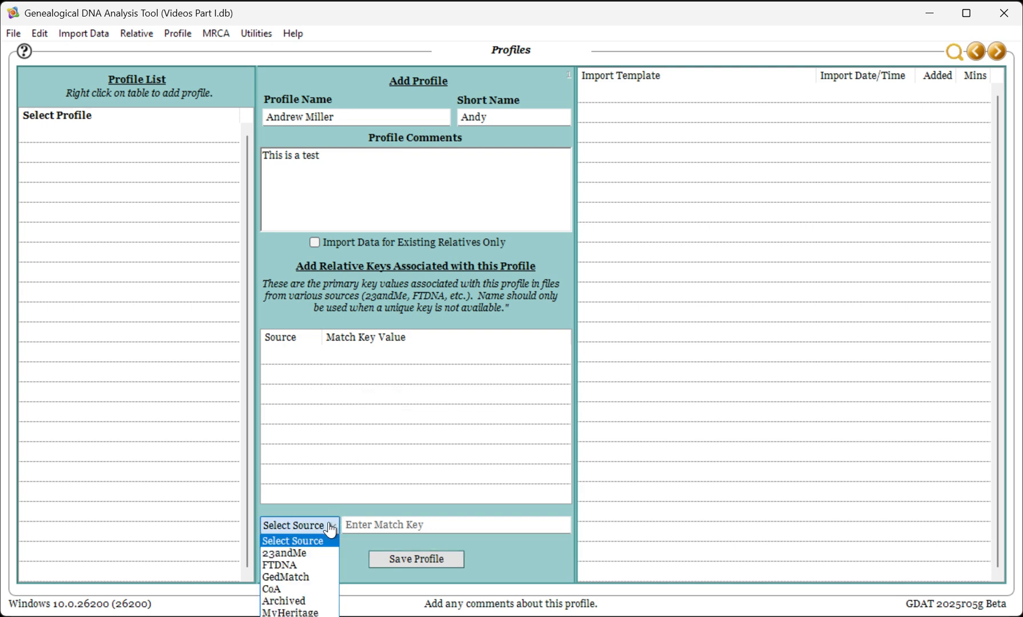
left_click(322, 566)
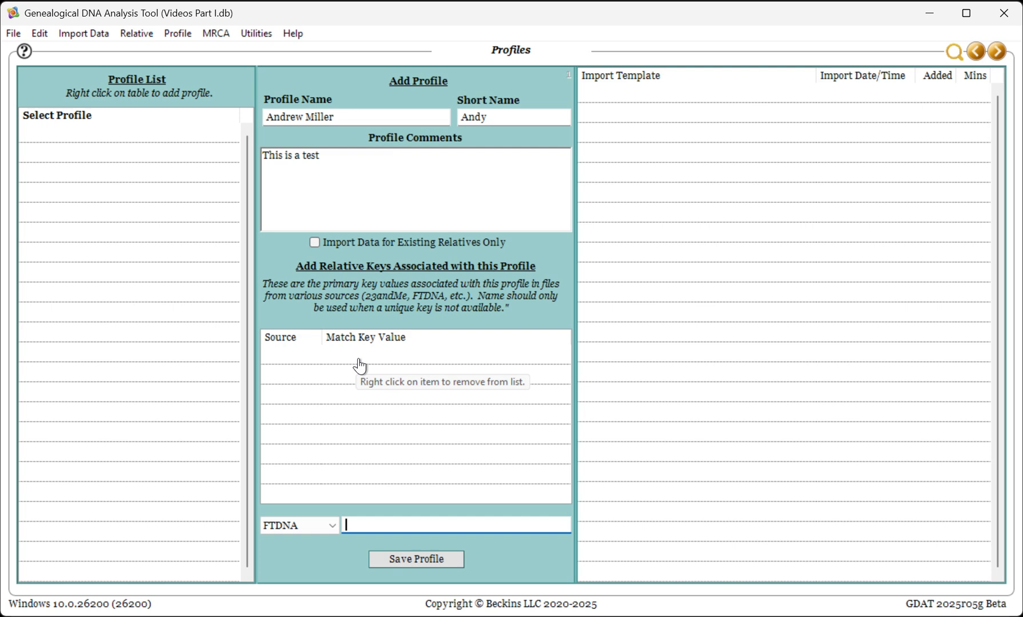
type("xxxxxxxxxxxxxxxx")
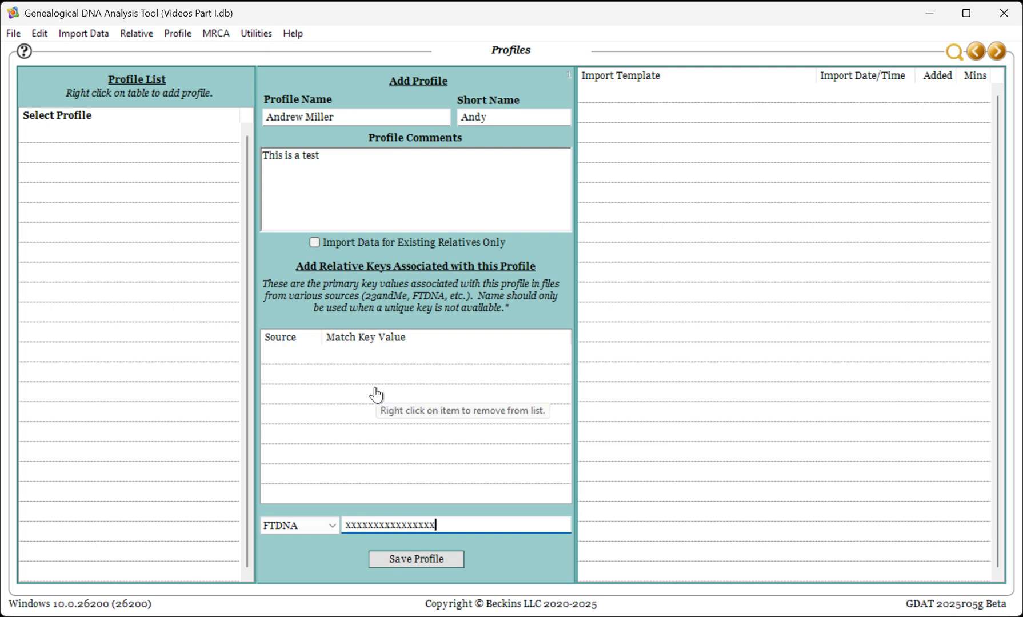
left_click(395, 561)
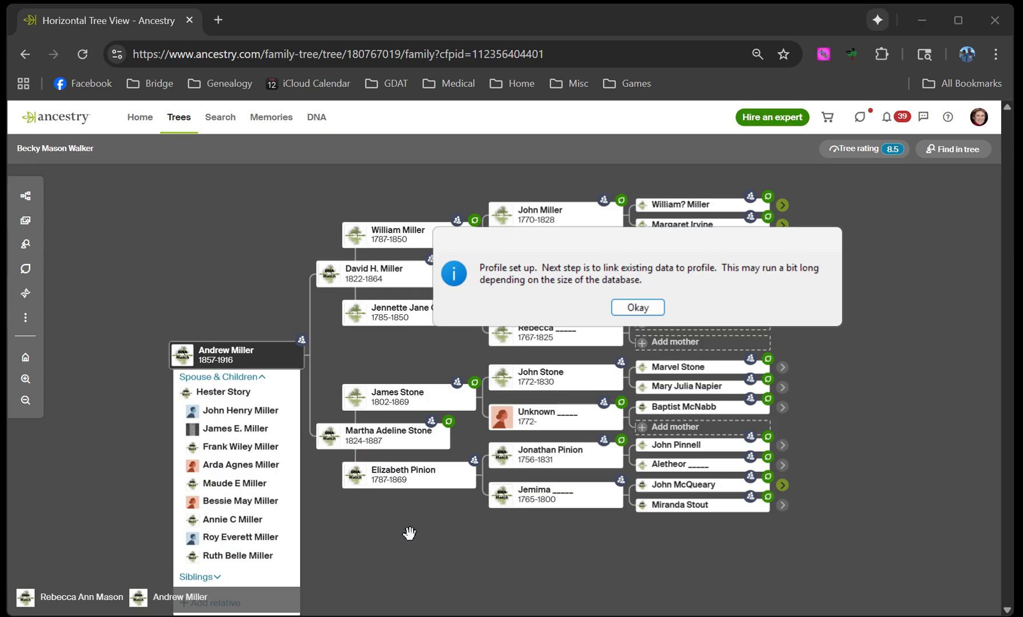
left_click(635, 312)
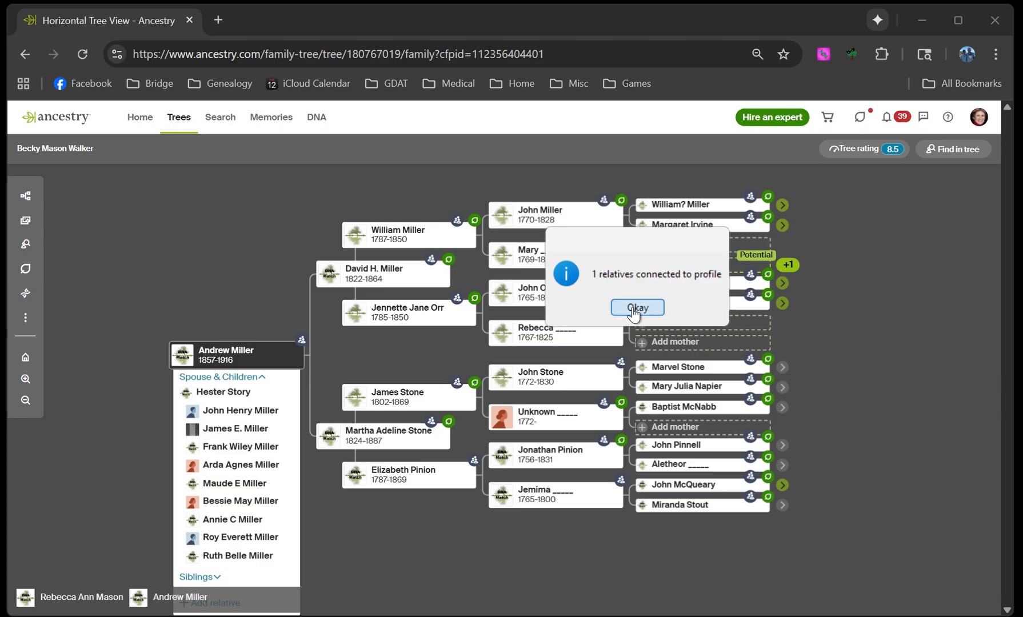
left_click(636, 308)
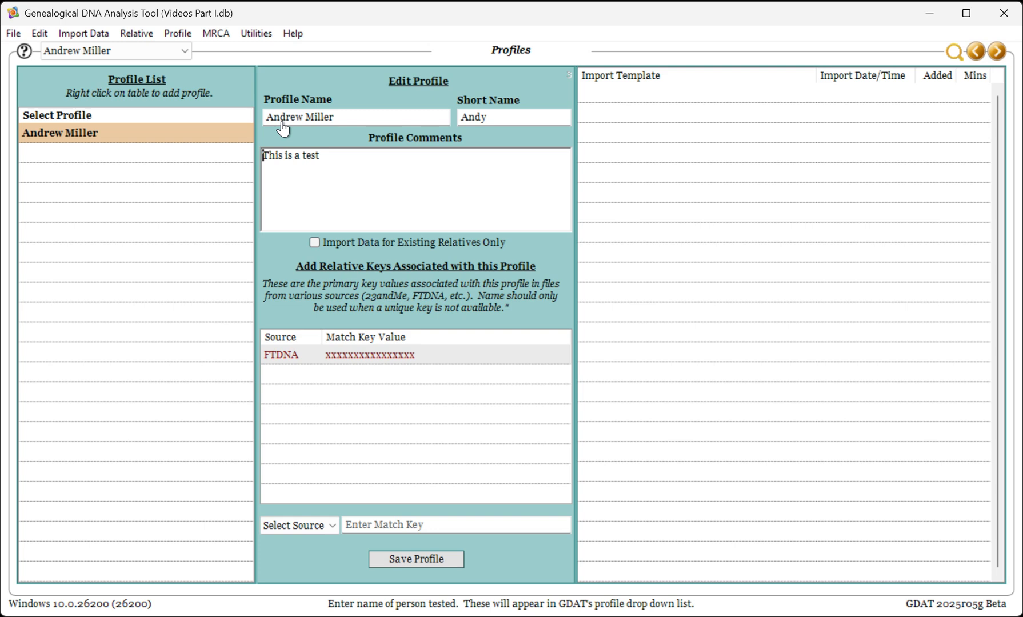
right_click(71, 139)
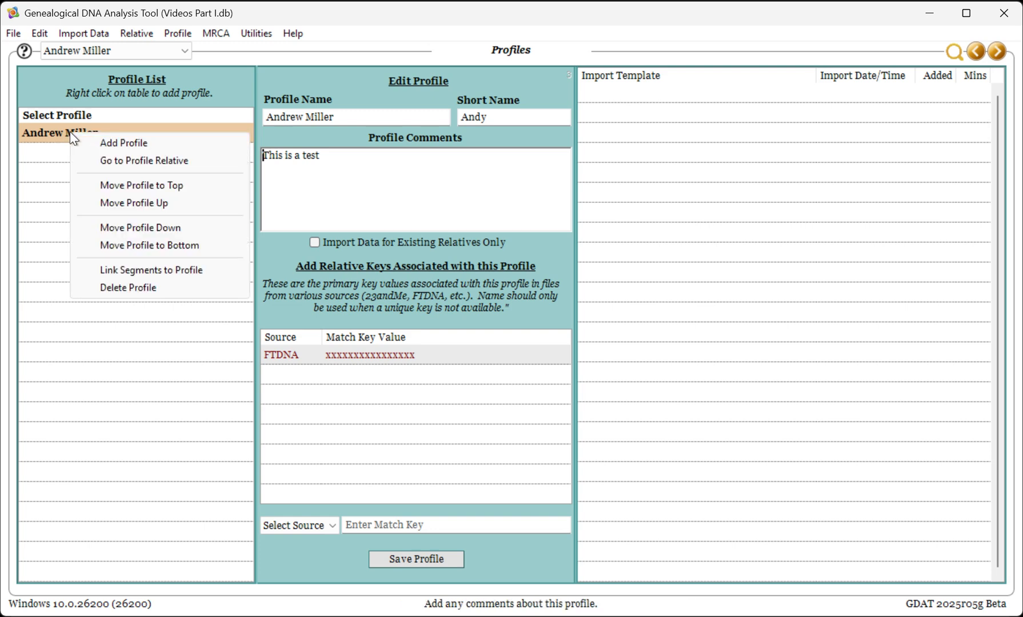
left_click(113, 164)
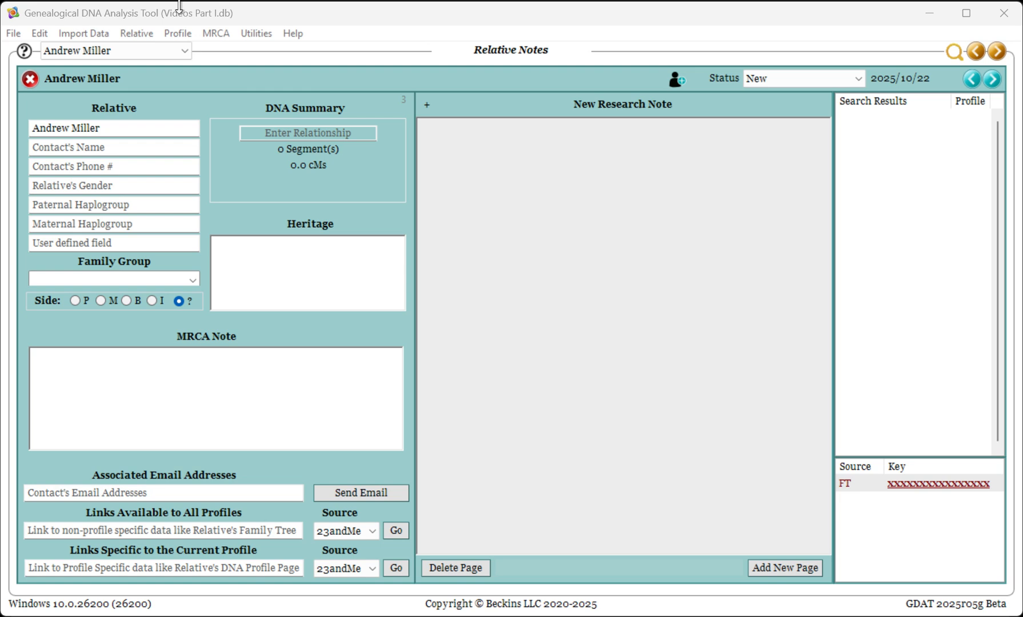
left_click(179, 37)
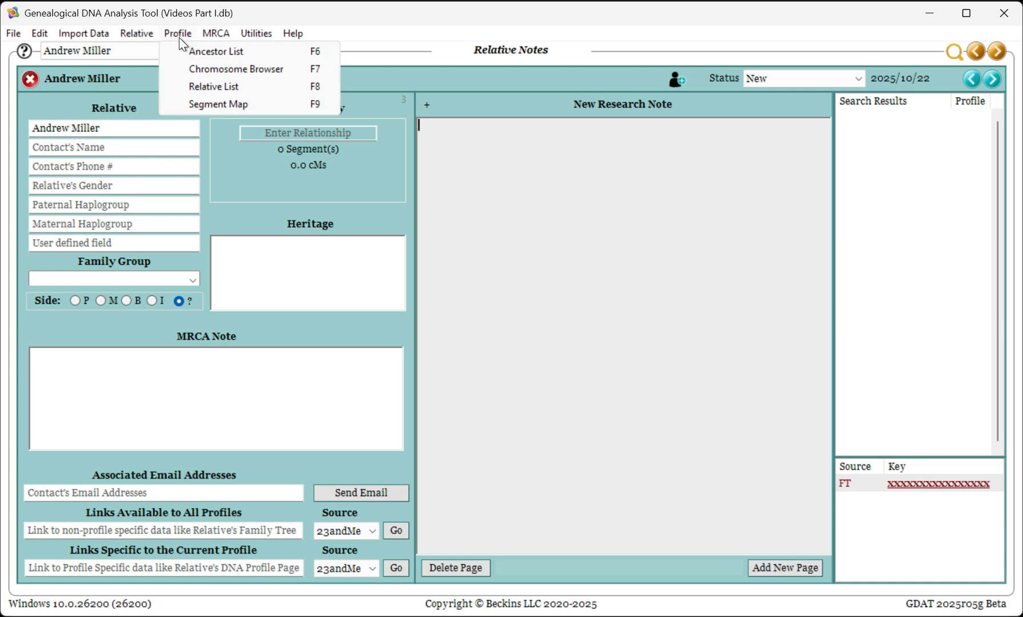
left_click(234, 58)
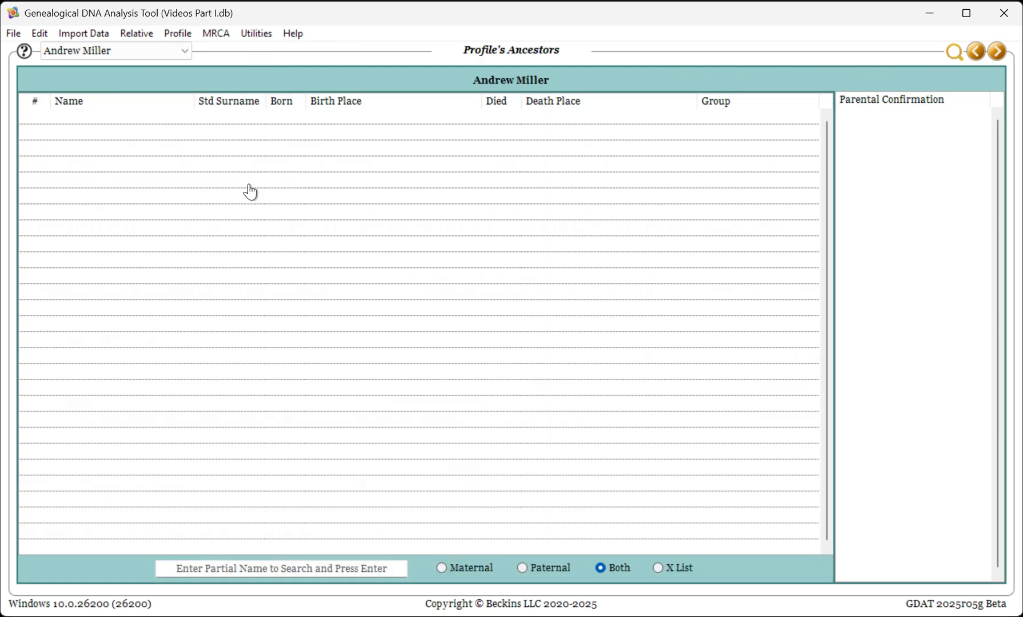
right_click(137, 141)
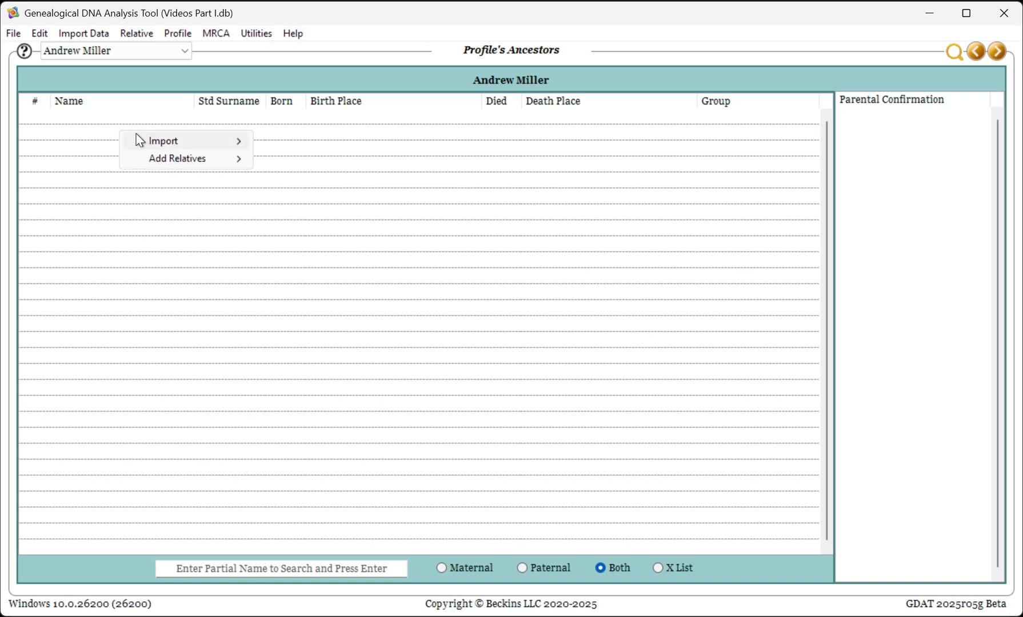
mouse_move(165, 167)
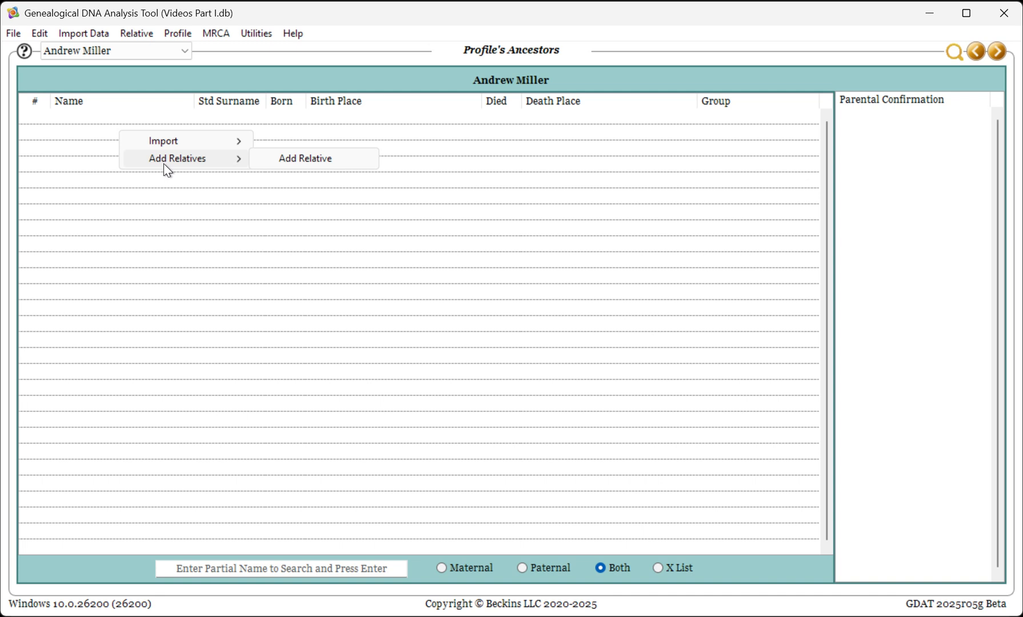
left_click(281, 159)
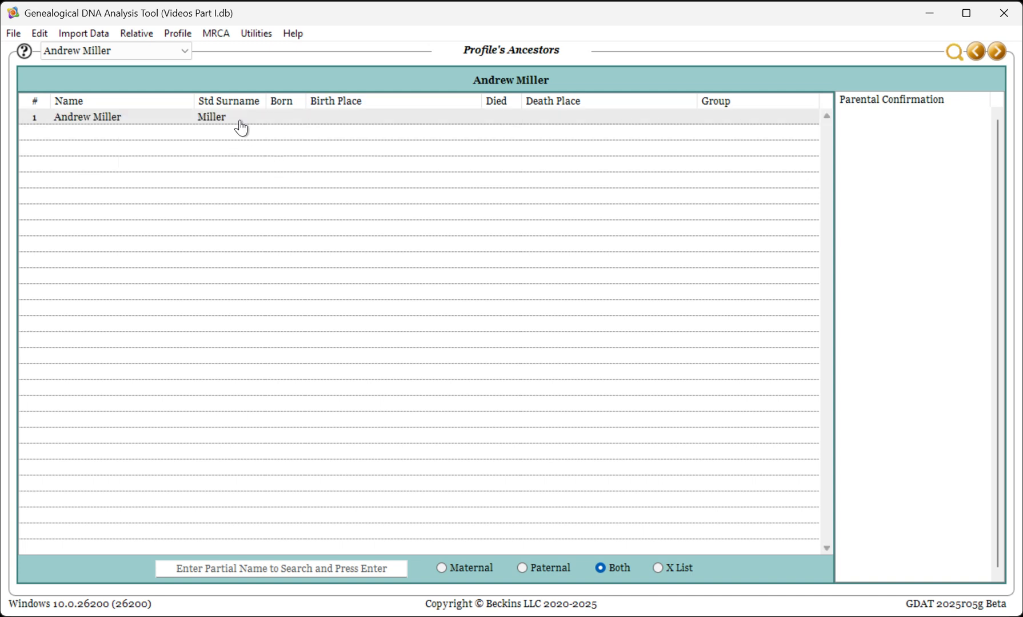
left_click(293, 119)
left_click(357, 119)
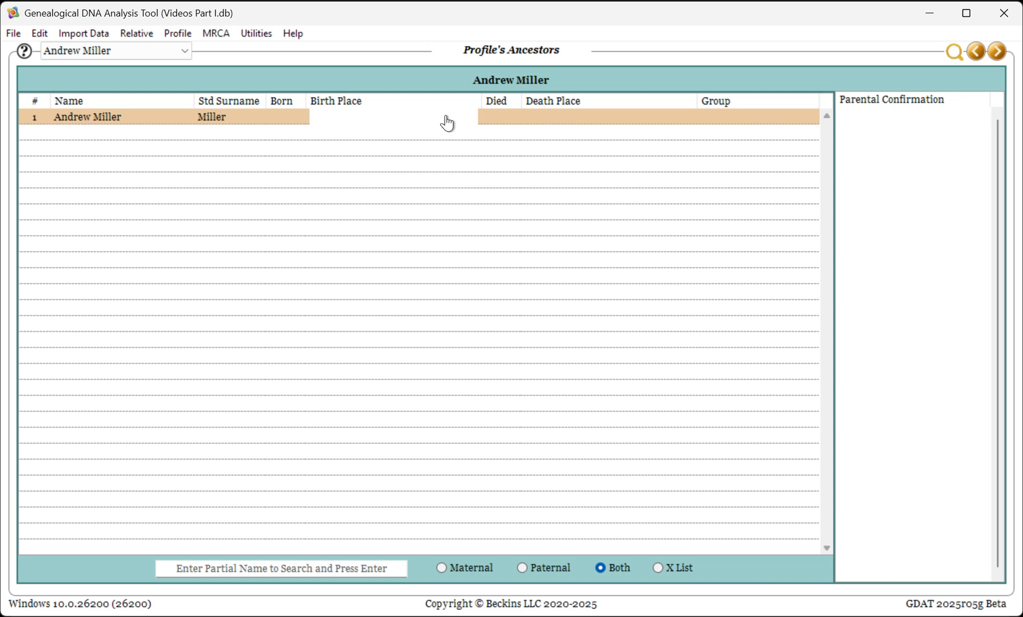
right_click(107, 117)
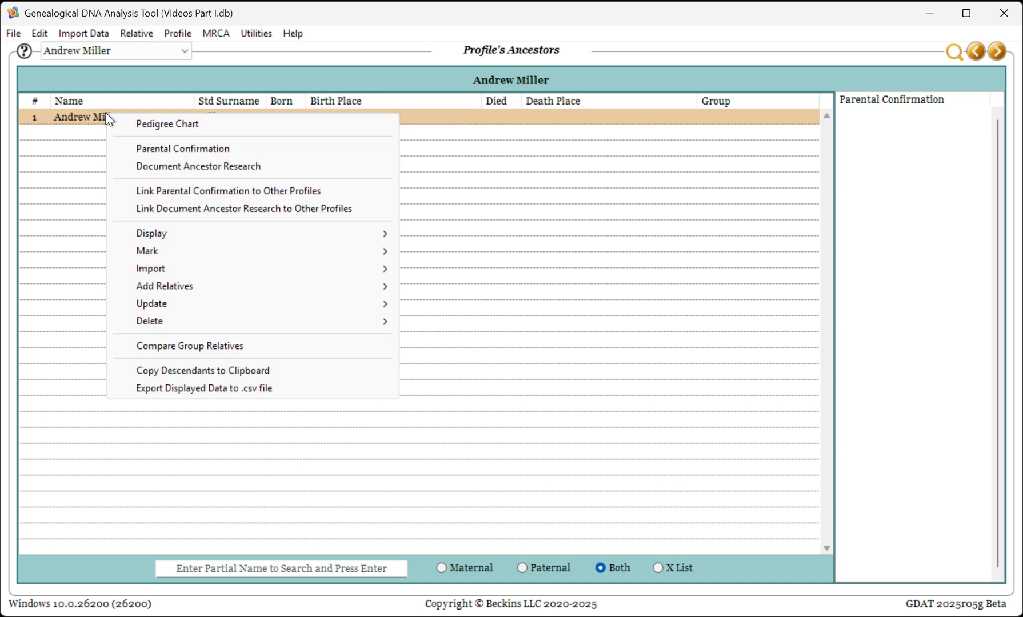
mouse_move(183, 291)
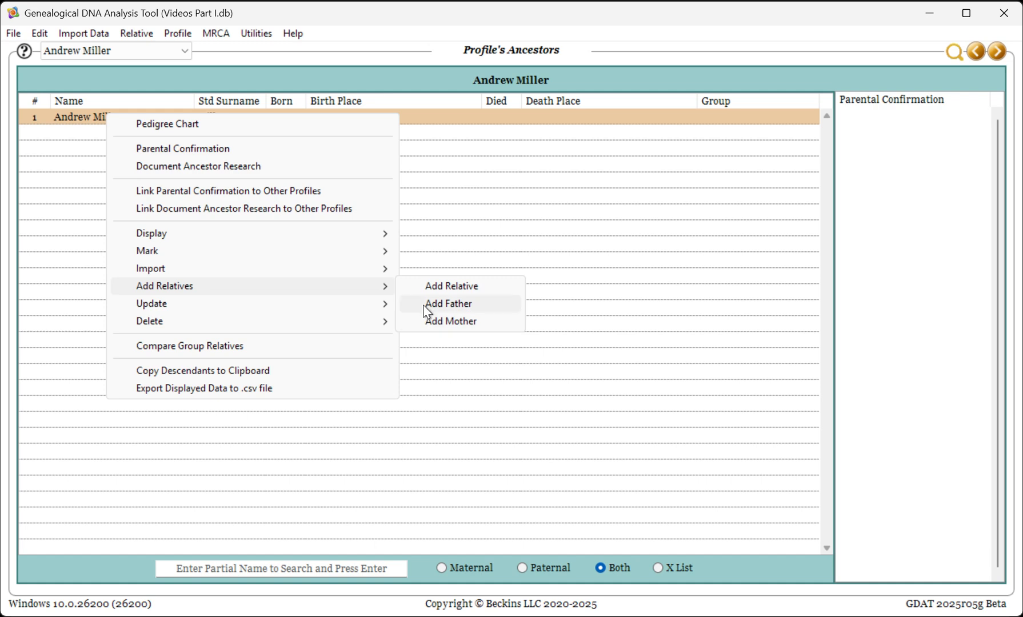
left_click(430, 167)
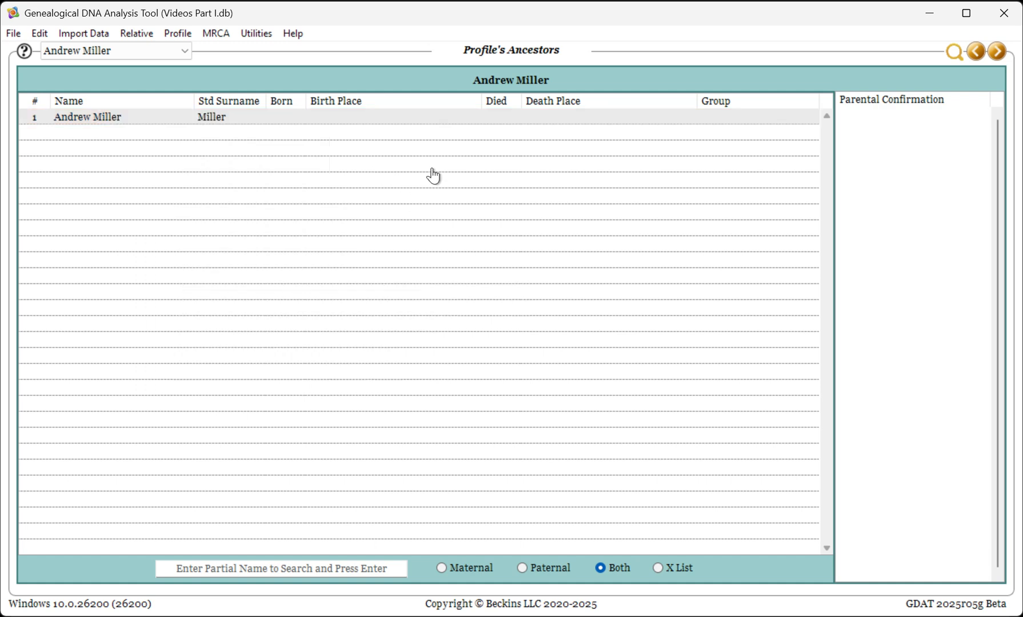
right_click(220, 117)
mouse_move(304, 320)
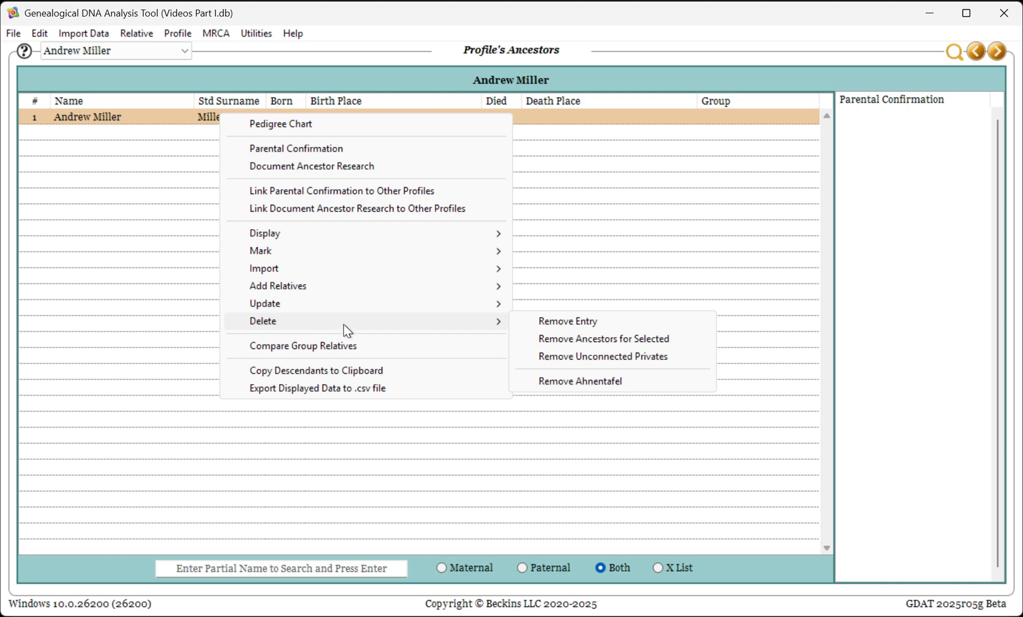
left_click(536, 387)
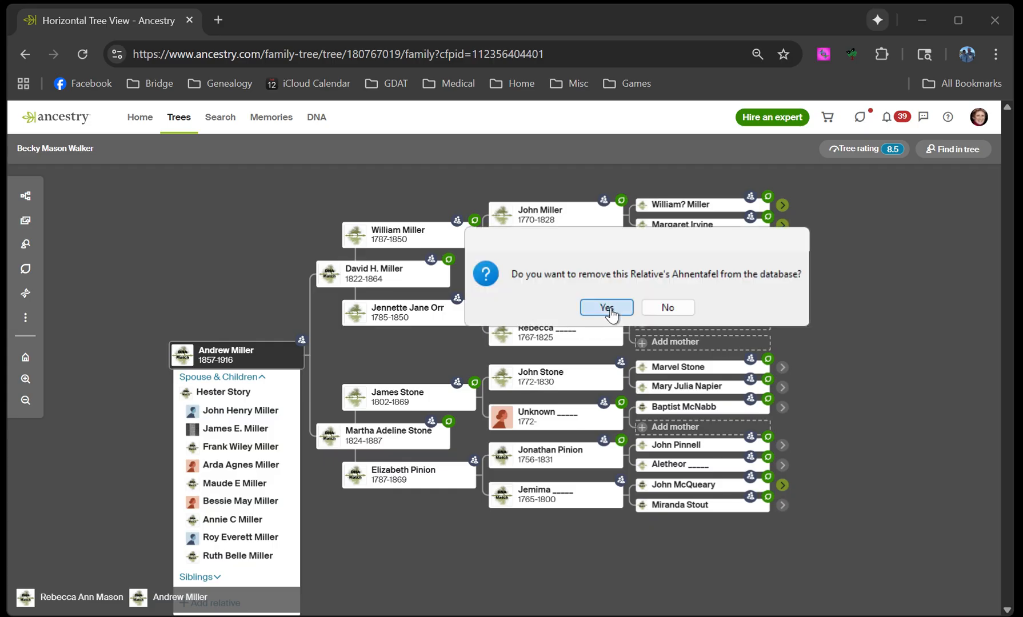
left_click(607, 308)
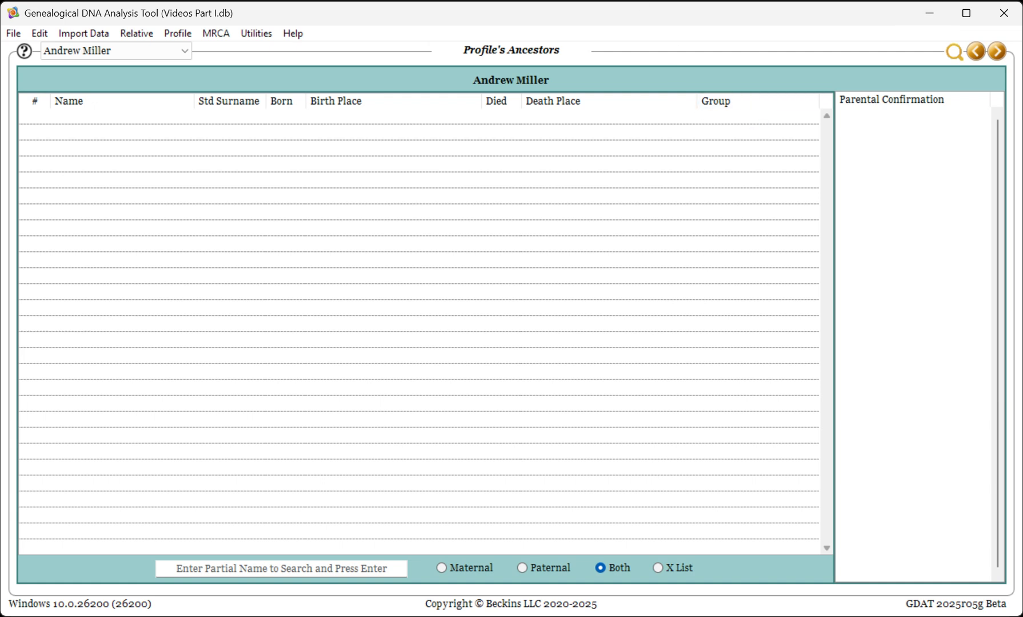
left_click(428, 616)
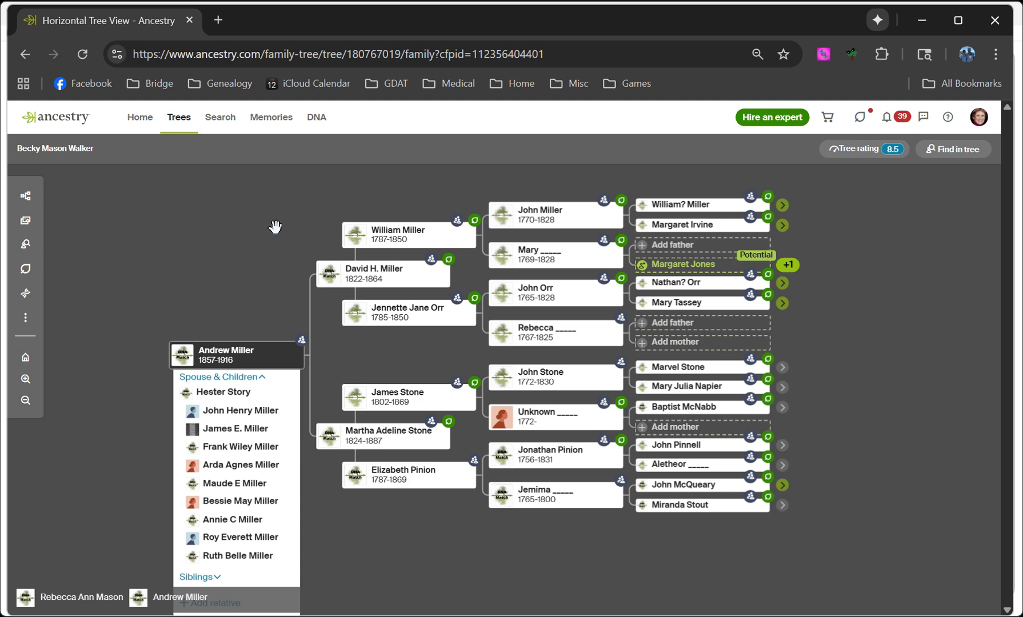
Generate the 59-ancestor list with One2Tree, select the whole page, and return to GDAT
left_click(823, 55)
left_click(570, 202)
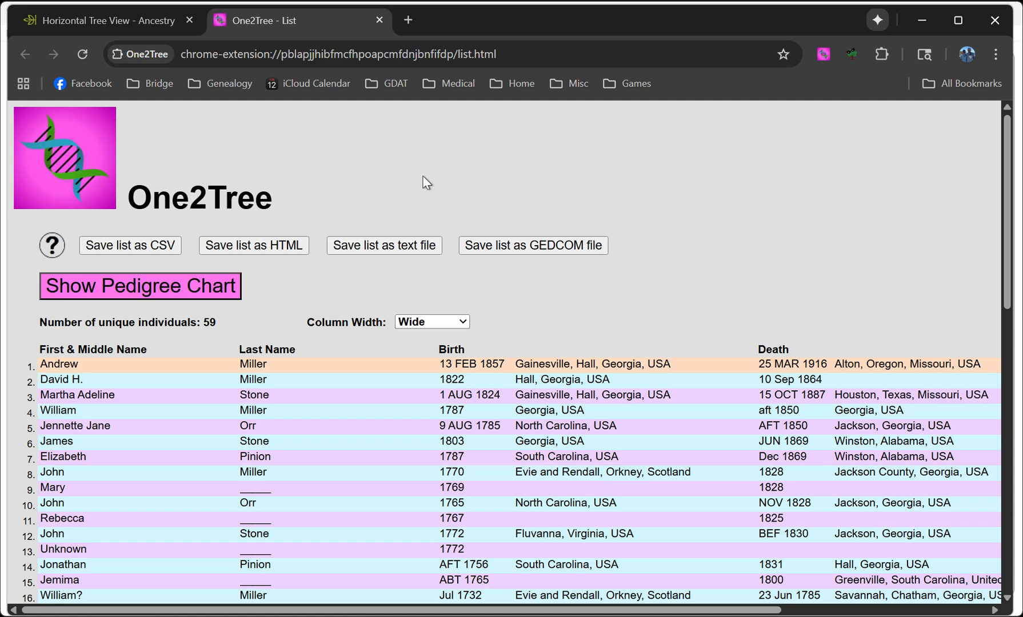
key("ctrl+a")
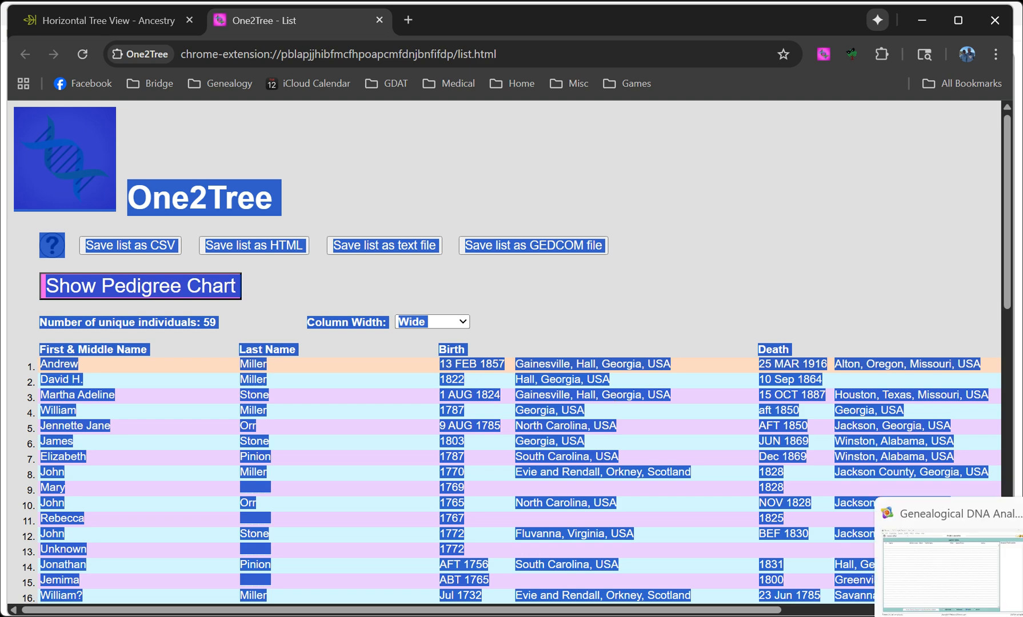
left_click(954, 616)
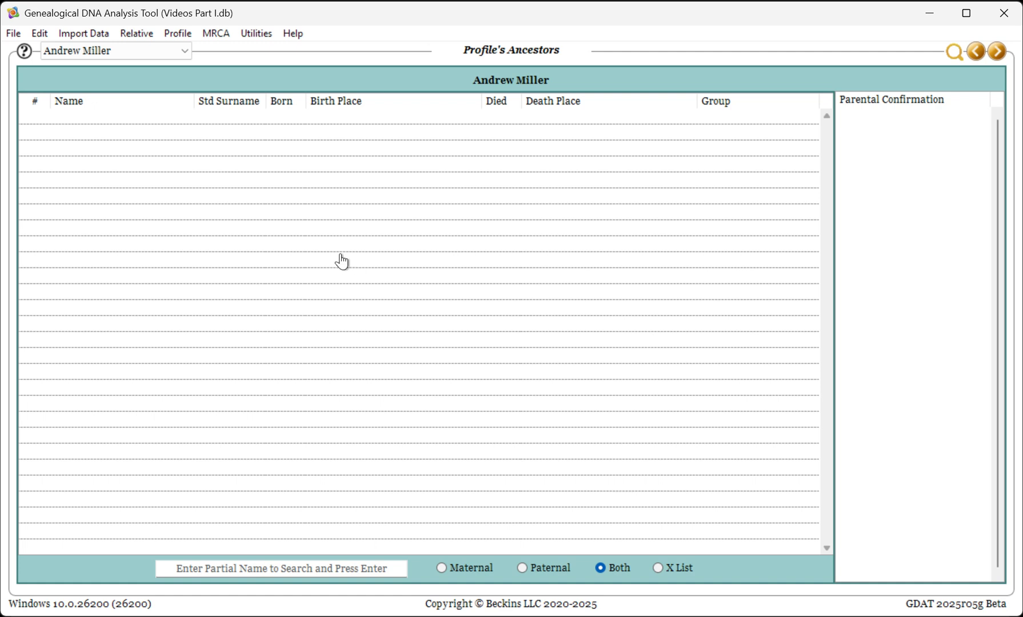
Choose Import > One2Tree on the empty ancestors list and acknowledge the copy reminder
right_click(128, 141)
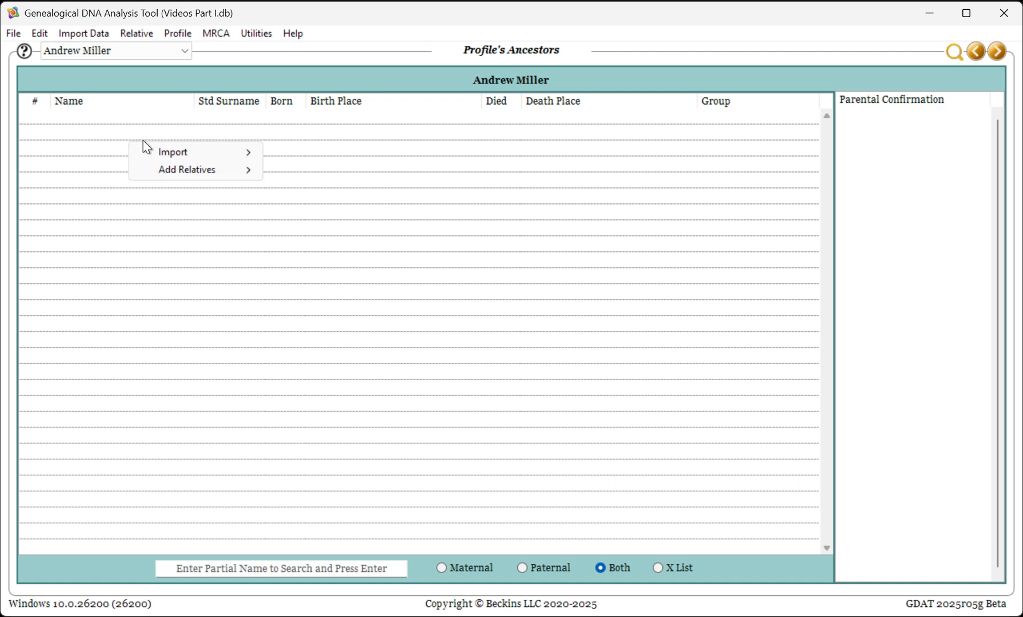
mouse_move(169, 155)
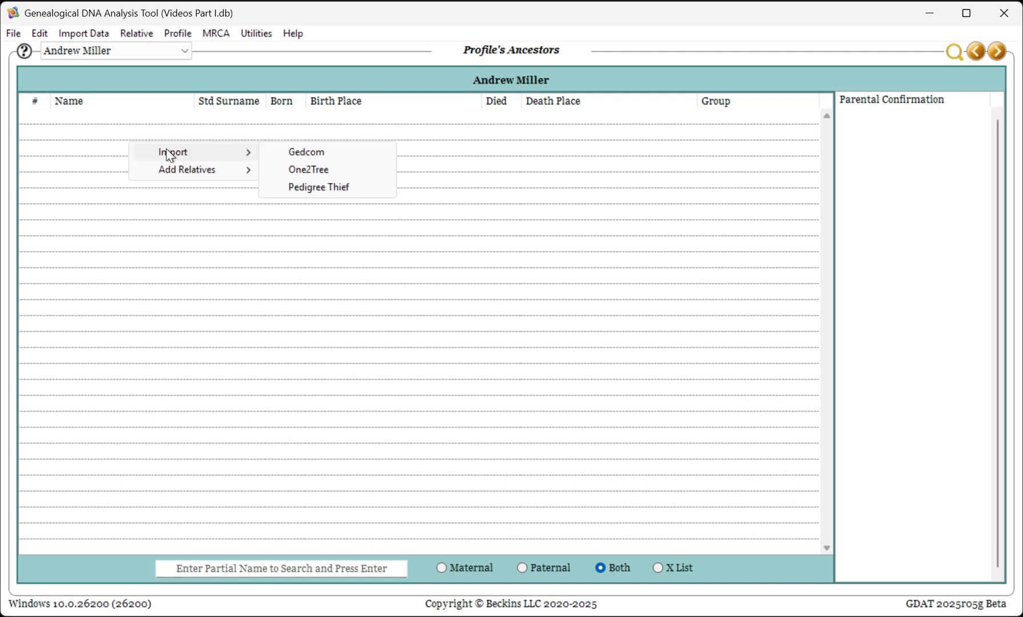
left_click(300, 172)
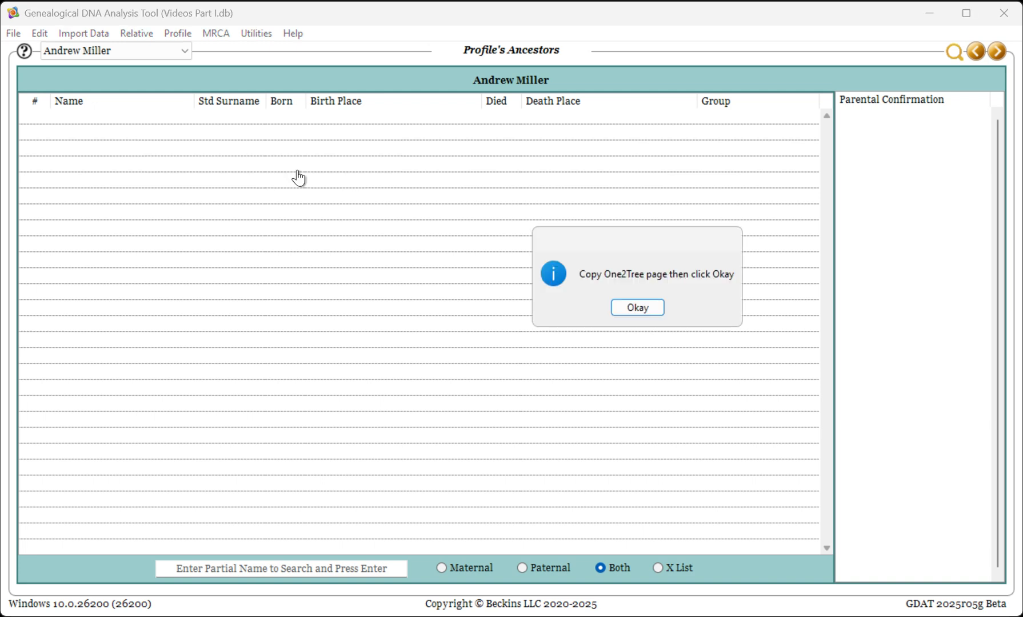
left_click(635, 308)
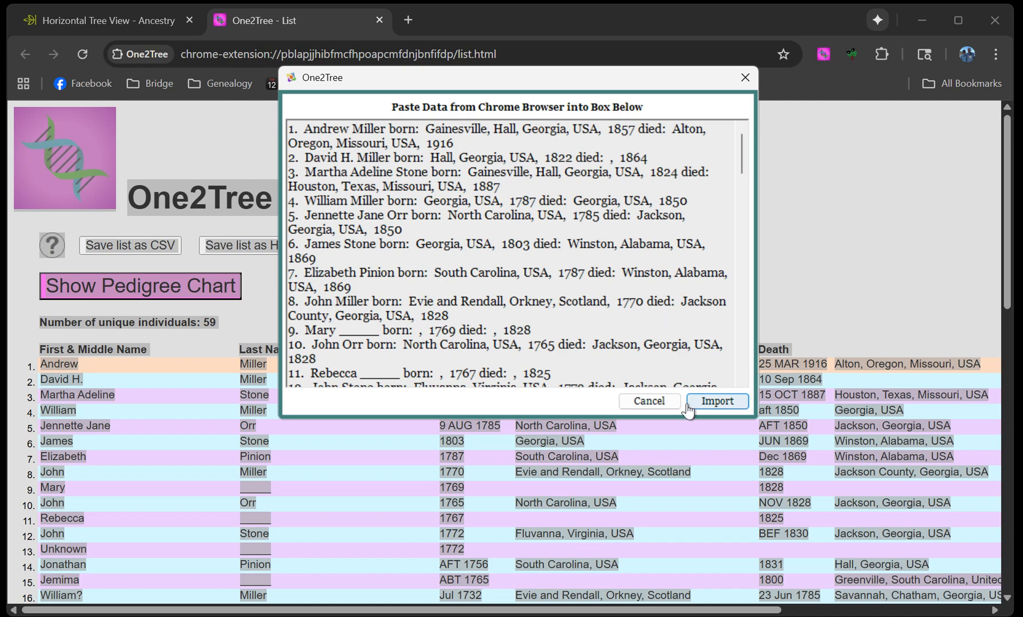
left_click(711, 402)
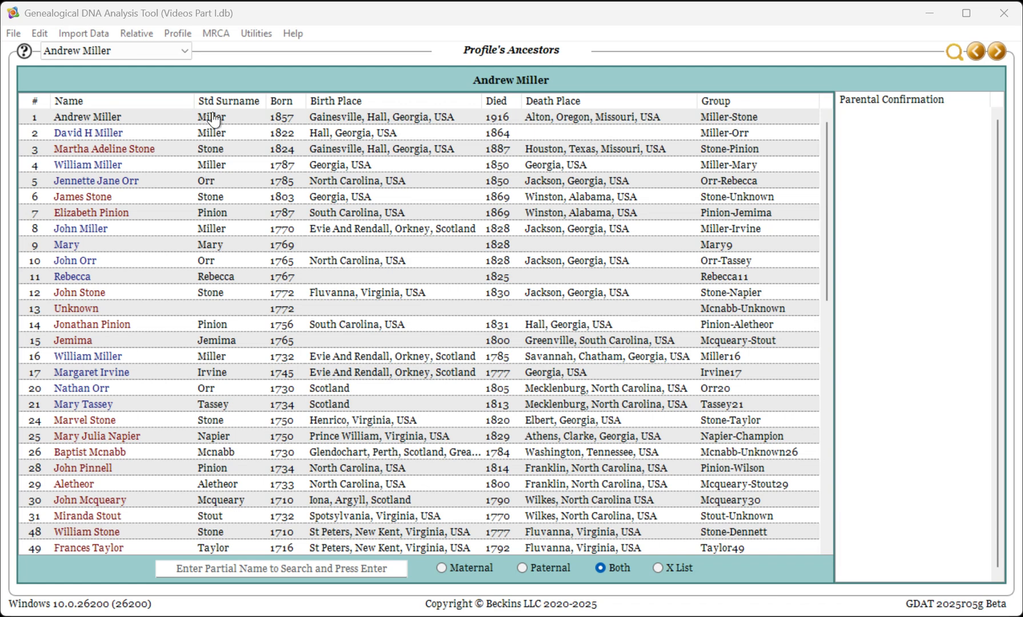
Open Manage Surnames and search the standard surname list for 'mason'
left_click(255, 35)
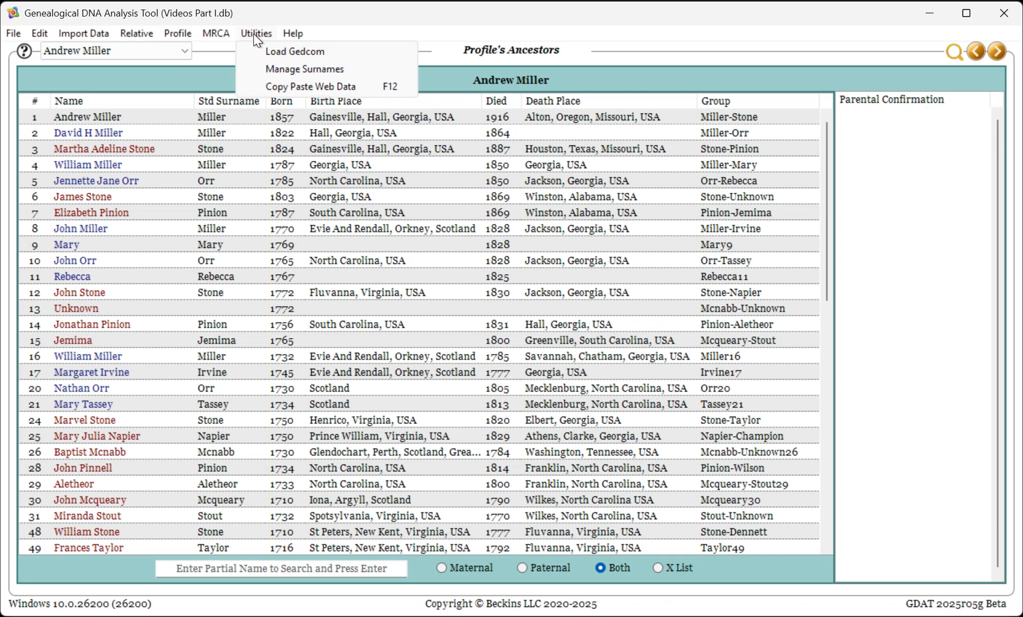
left_click(286, 70)
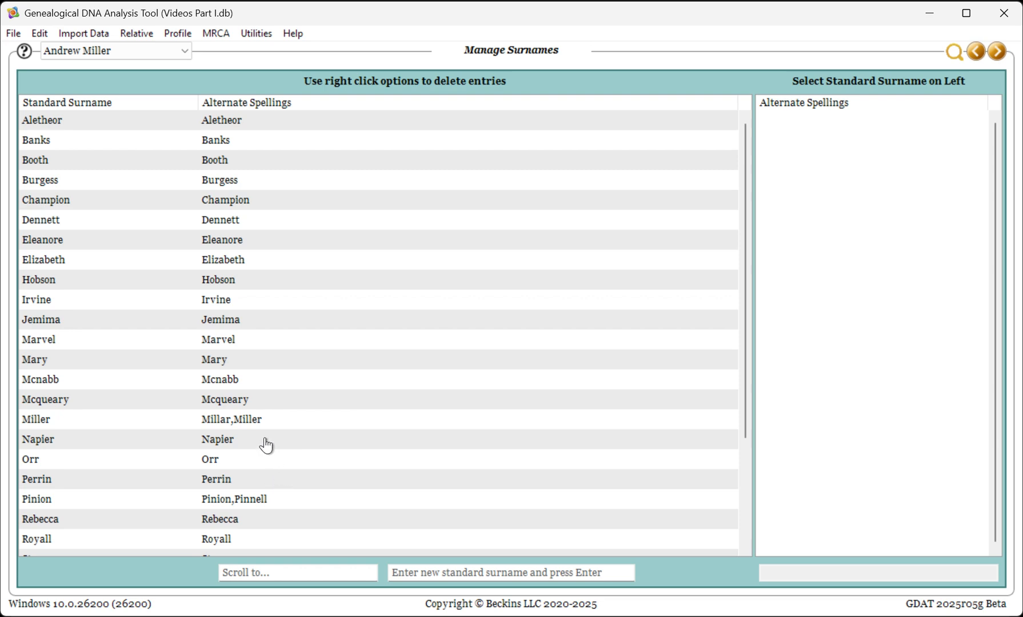
left_click(249, 582)
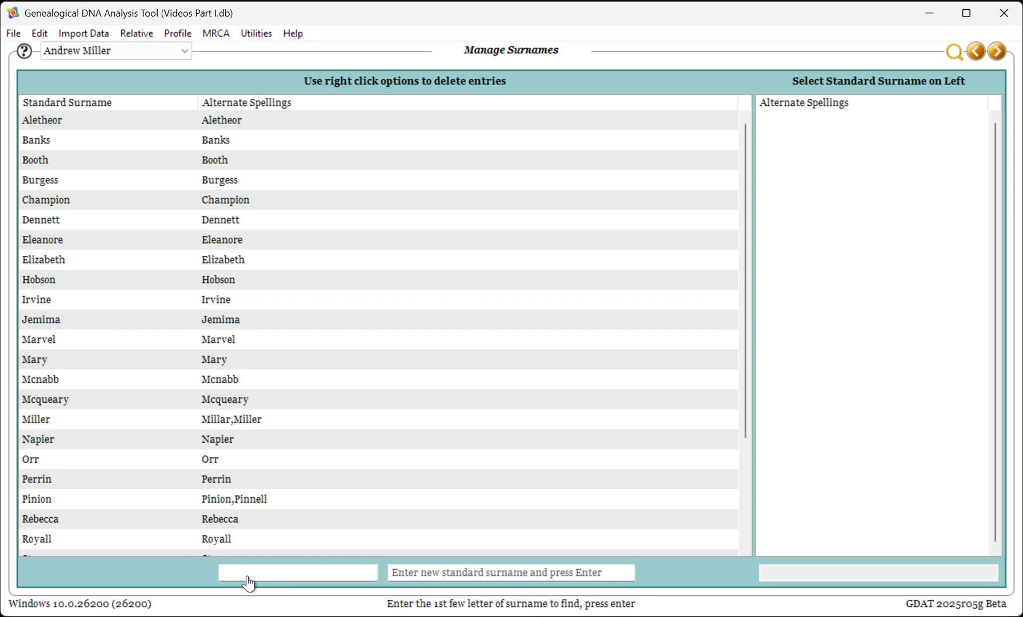
type("mason")
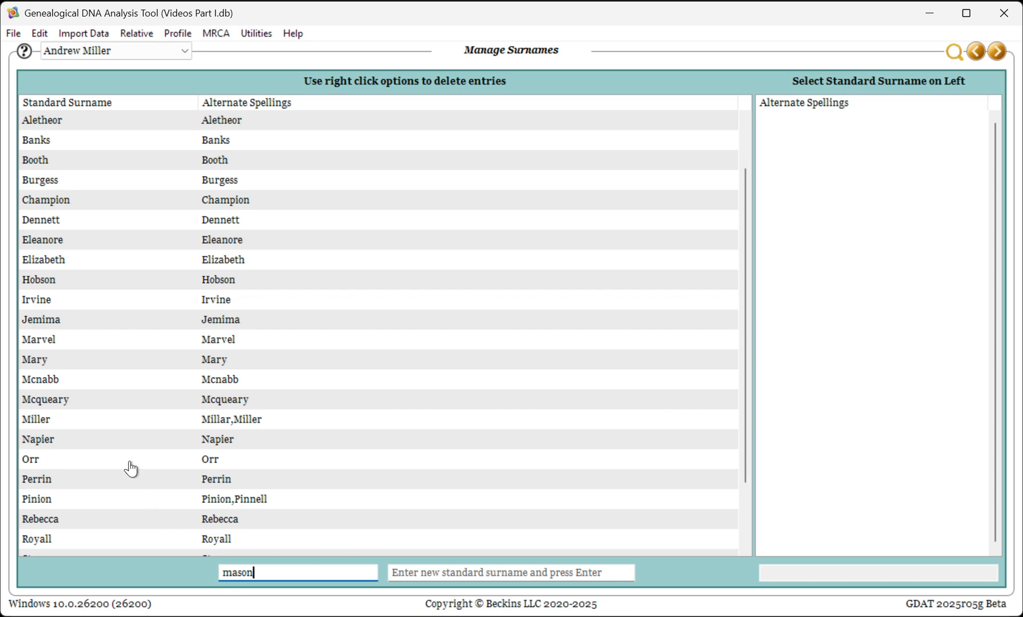
scroll(131, 465, "down", 3)
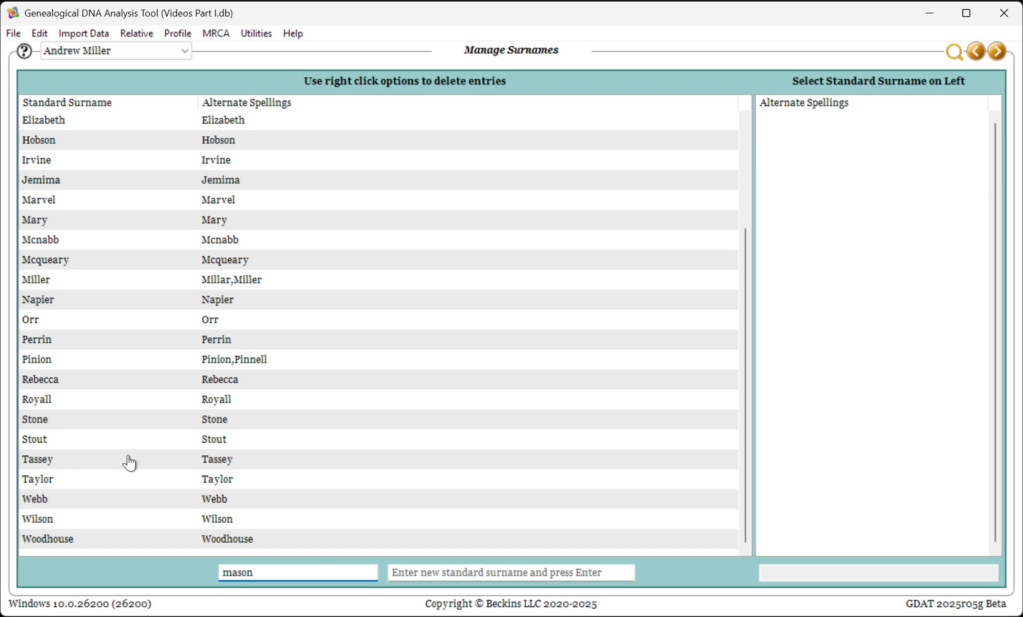
Select Royall in the surname list and enter 'Royal' as its alternate spelling
left_click(51, 400)
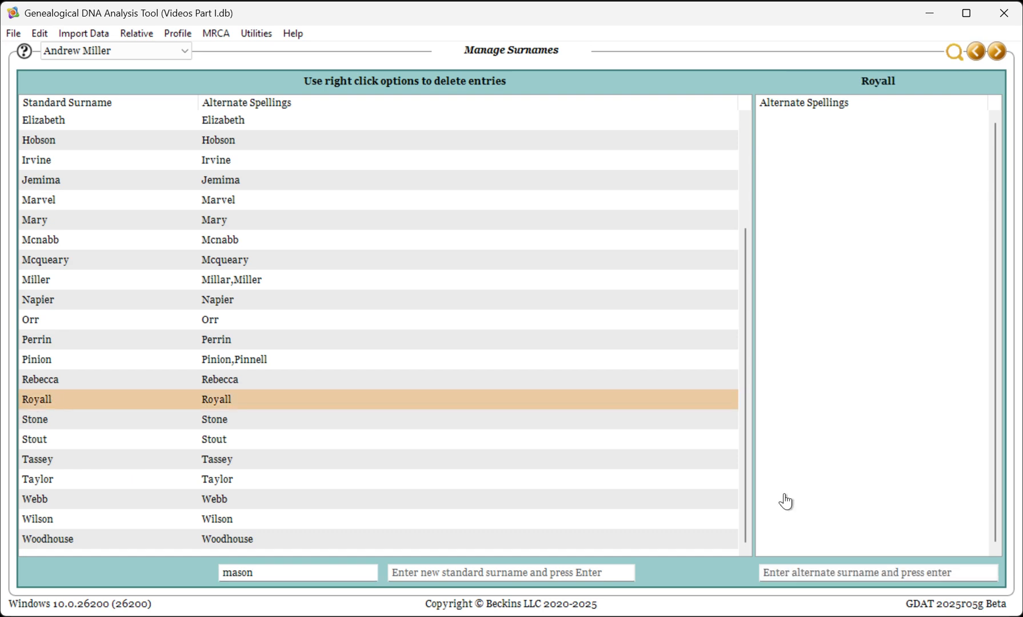
left_click(799, 581)
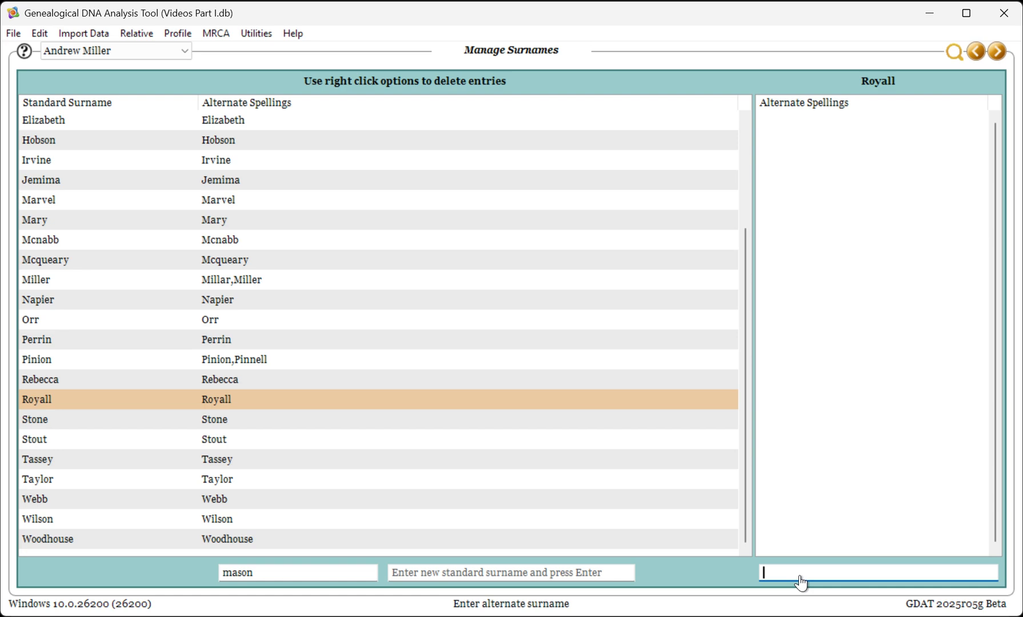
type("Royal")
key("Return")
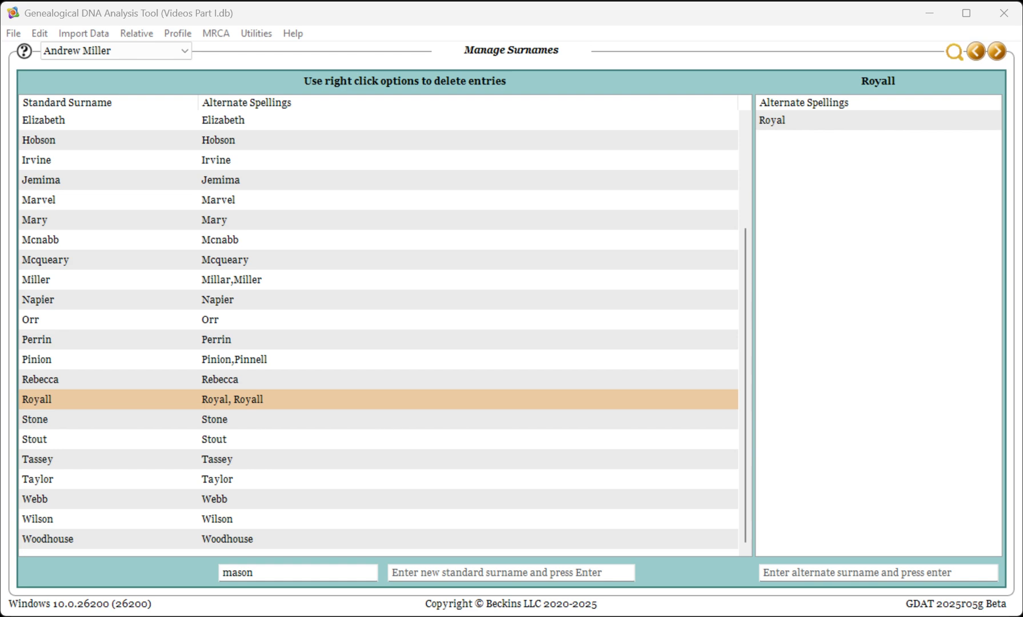
Save a dated Videos Part I backup on the Desktop under the suggested file name
left_click(13, 37)
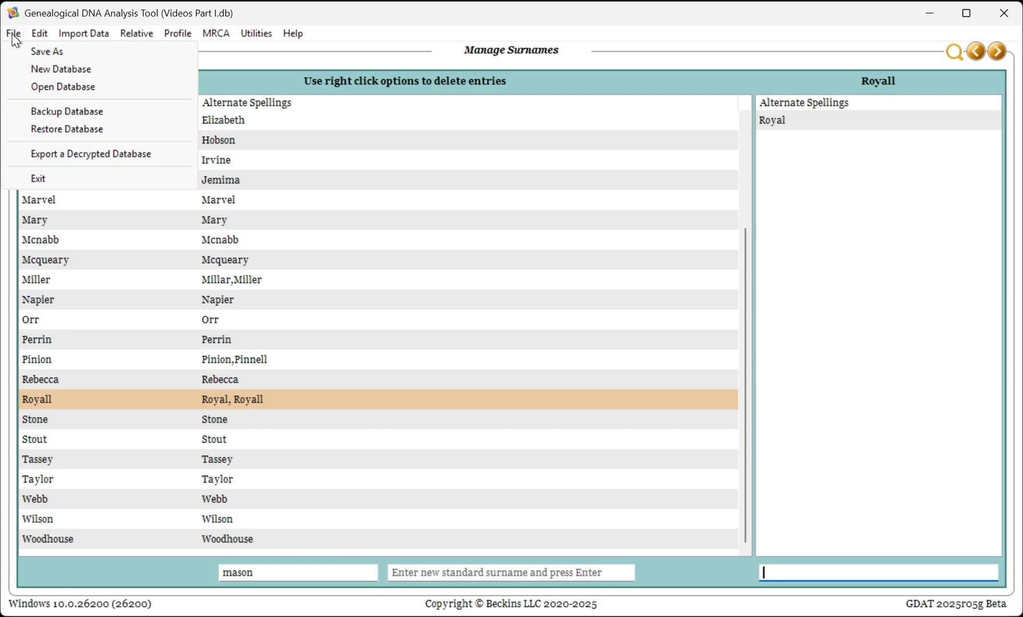
left_click(44, 111)
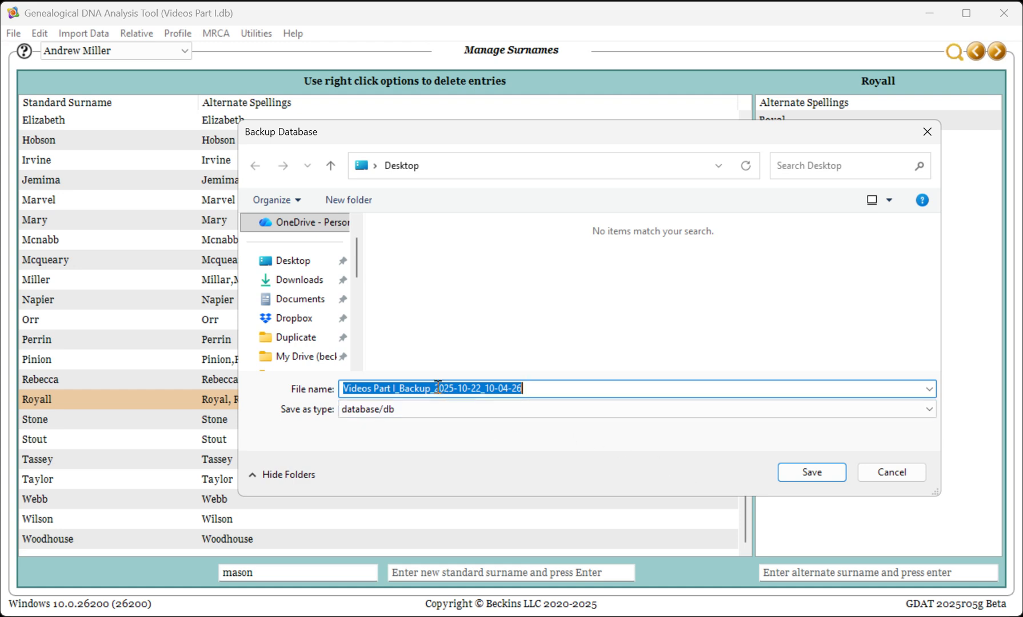
left_click(783, 477)
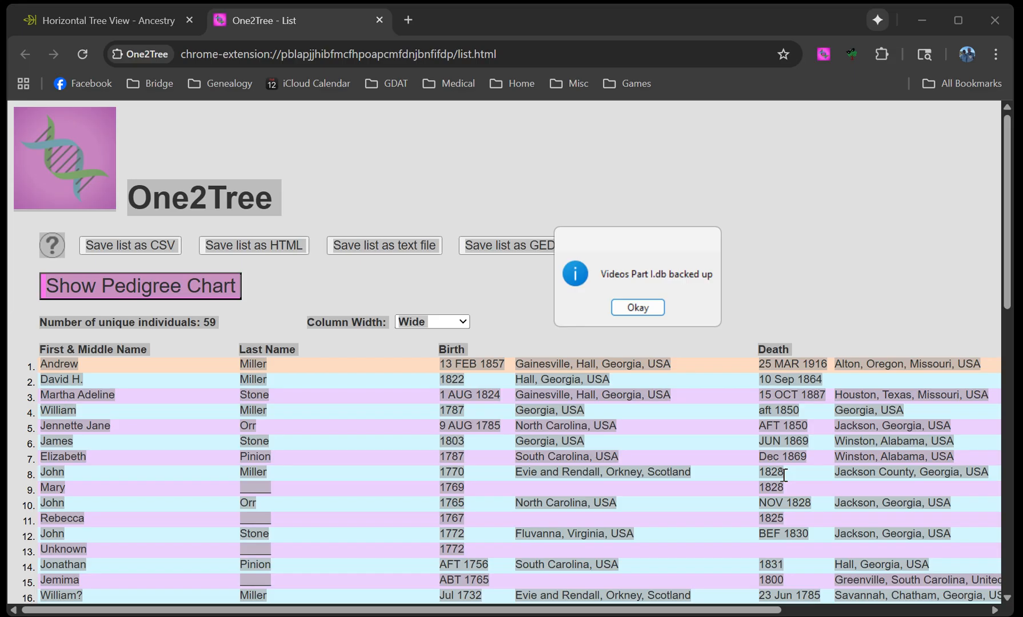
left_click(627, 310)
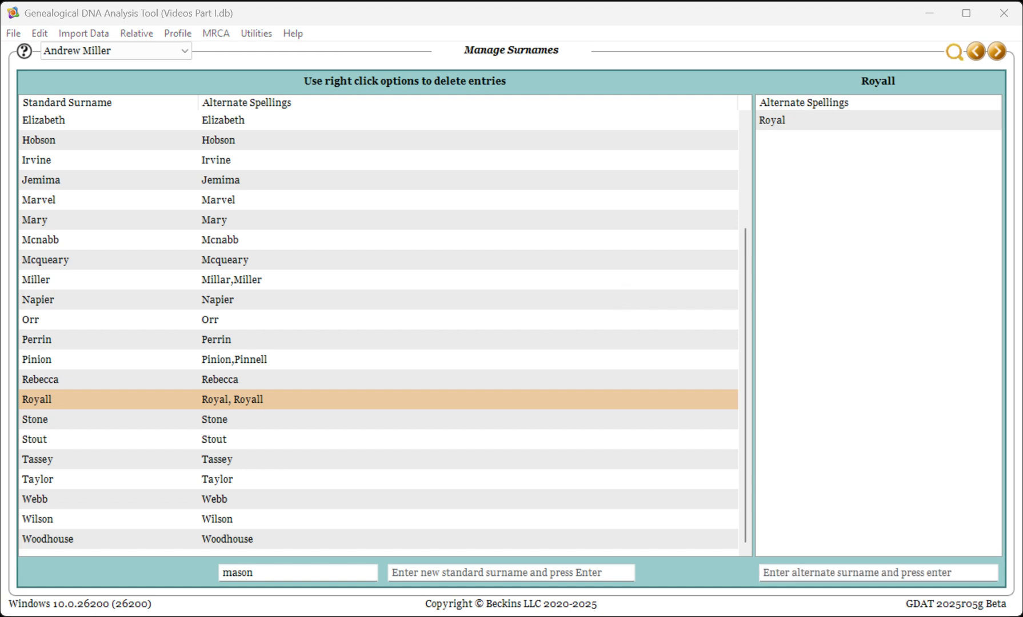
Restore Videos Part I from the dated backup file on the Desktop
left_click(9, 34)
left_click(22, 126)
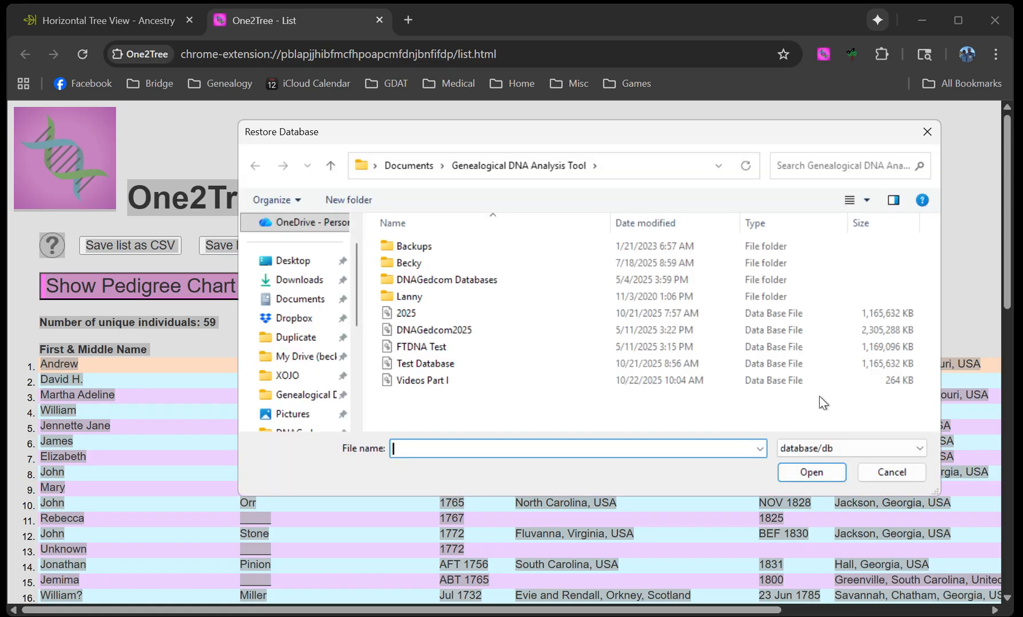
left_click(298, 261)
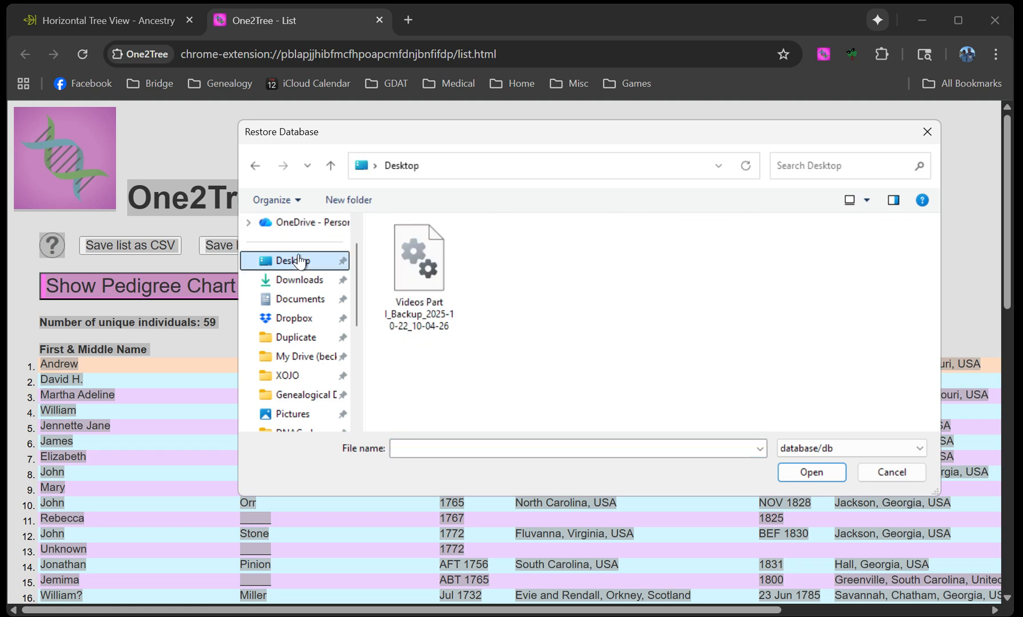
double_click(433, 268)
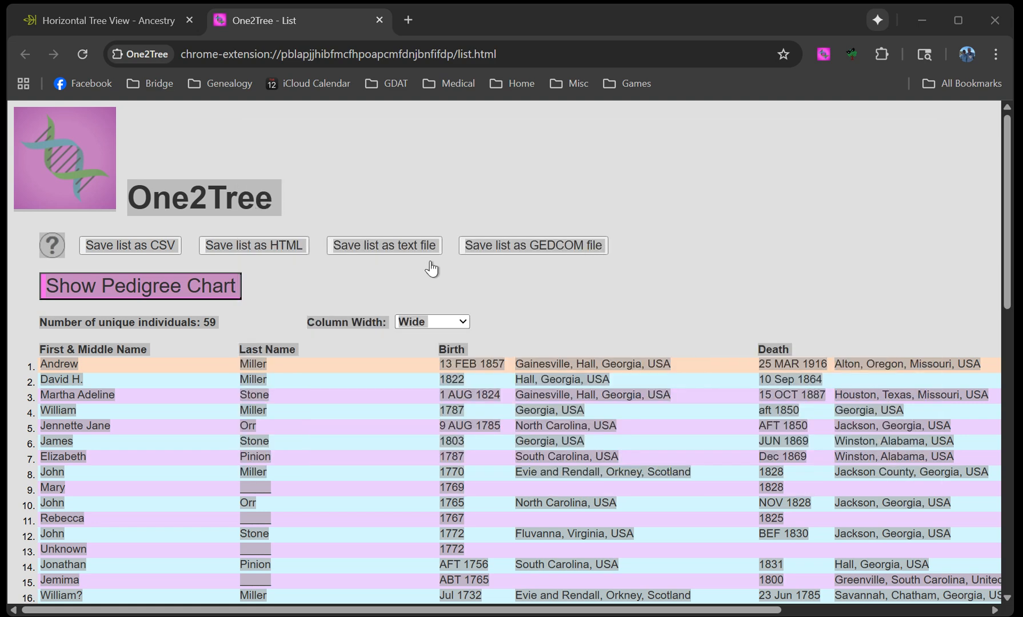
left_click(636, 308)
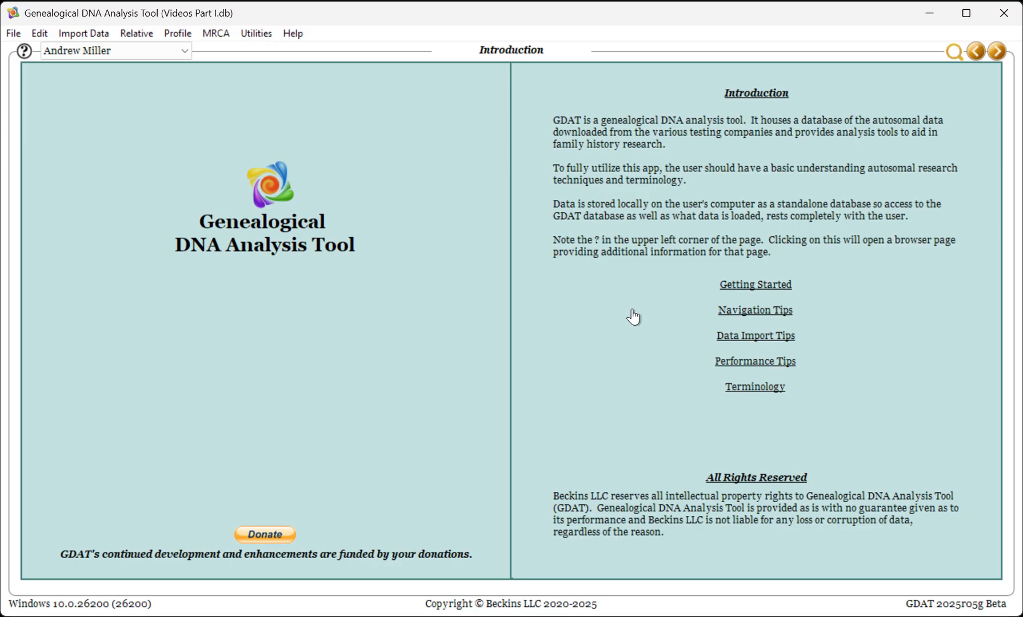